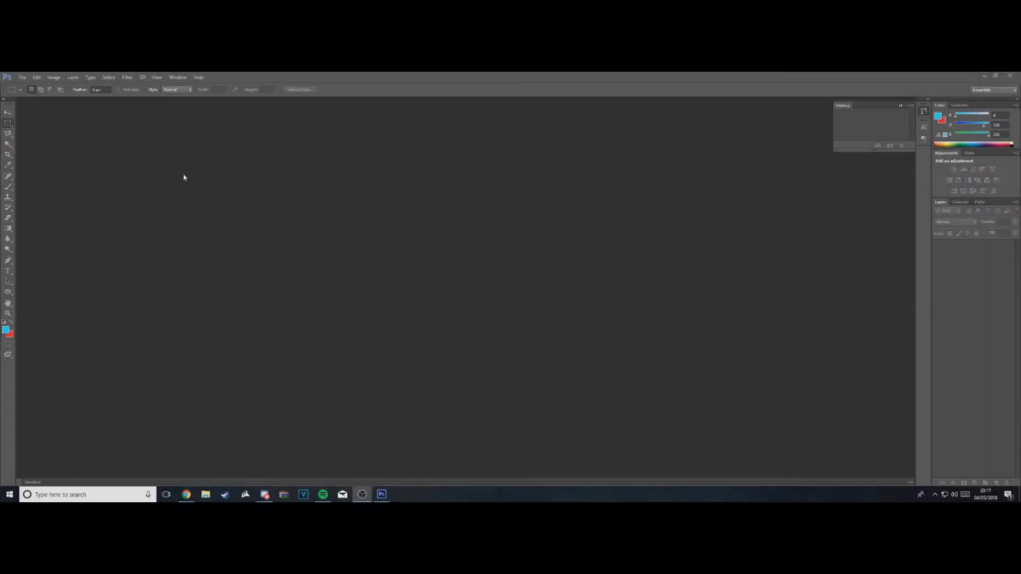
Create a new 1280×720 px document in RGB Color with Transparent background contents.
left_click(23, 78)
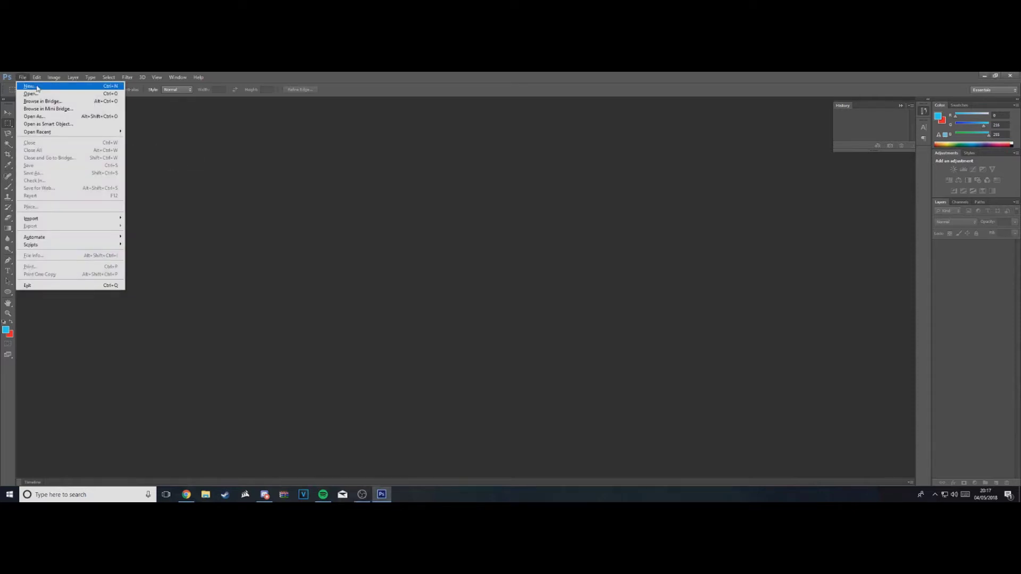
left_click(39, 89)
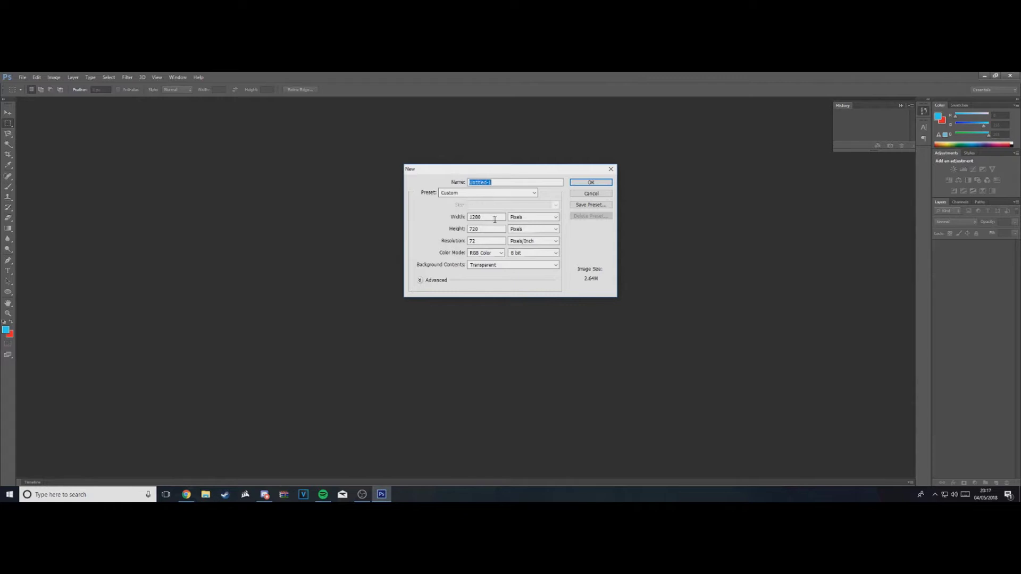
key("Tab")
key("Tab")
key("shift+Tab")
key("Tab")
key("shift+Tab")
key("Tab")
left_click(496, 250)
left_click(491, 276)
left_click(513, 265)
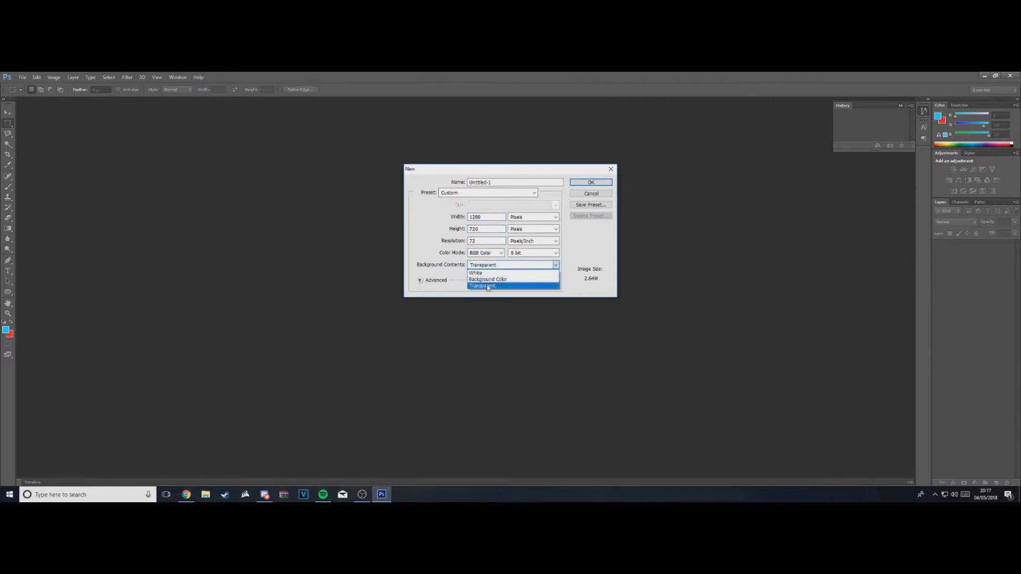
left_click(494, 287)
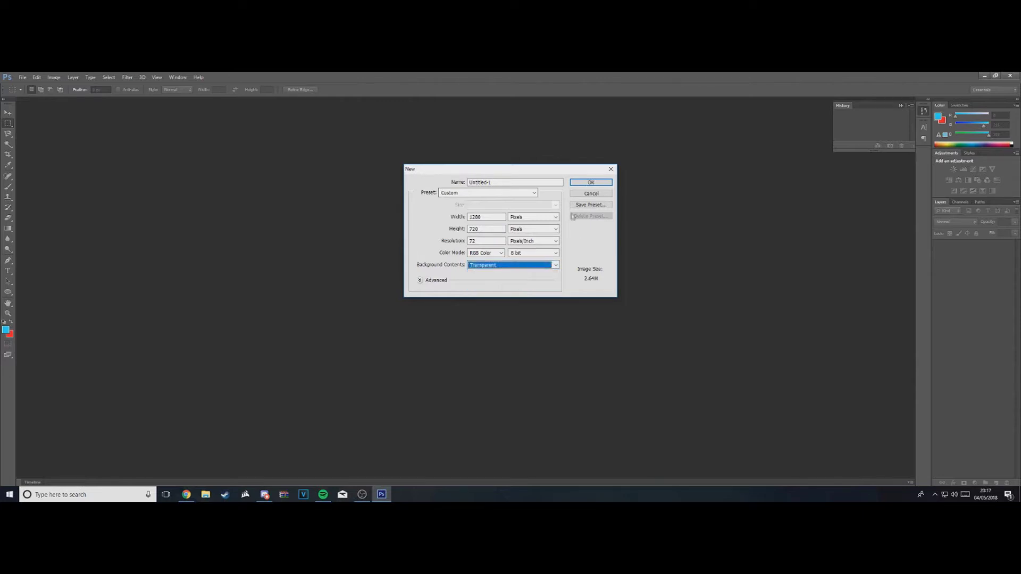
left_click(587, 184)
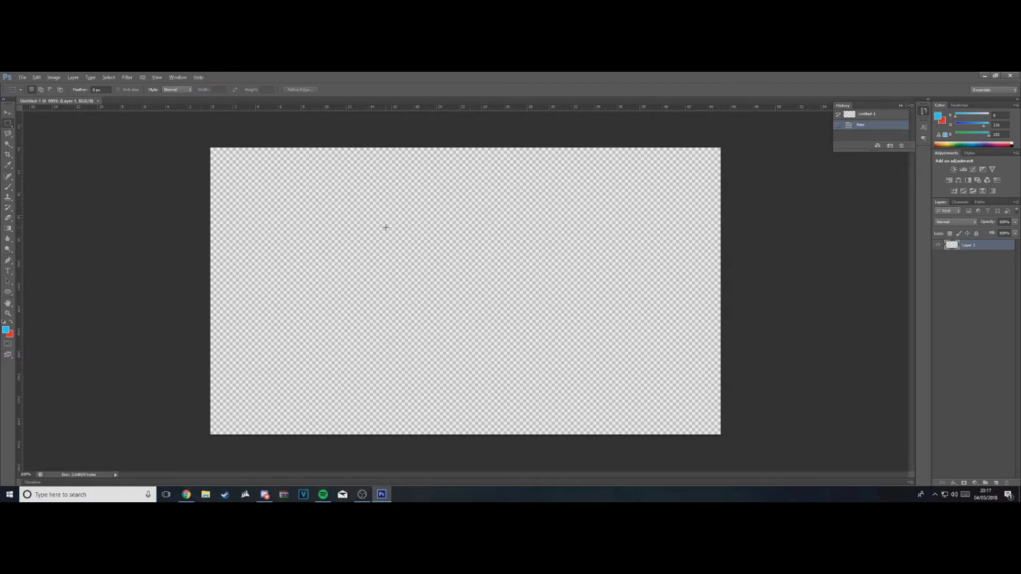
Zoom in and out on the blank Untitled-1 canvas, then switch to the Move tool.
scroll(386, 228, "down", 10)
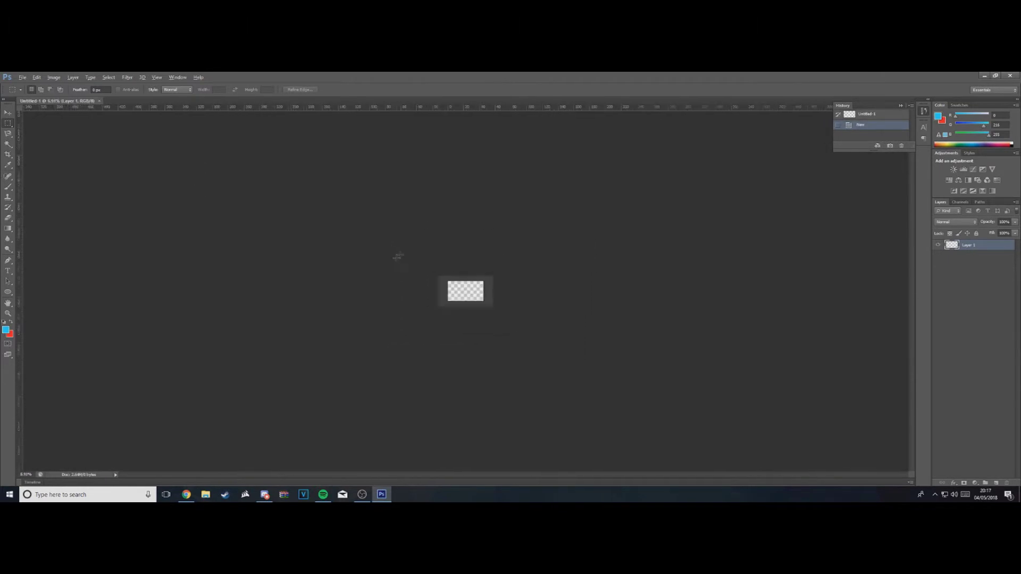
scroll(409, 253, "up", 10)
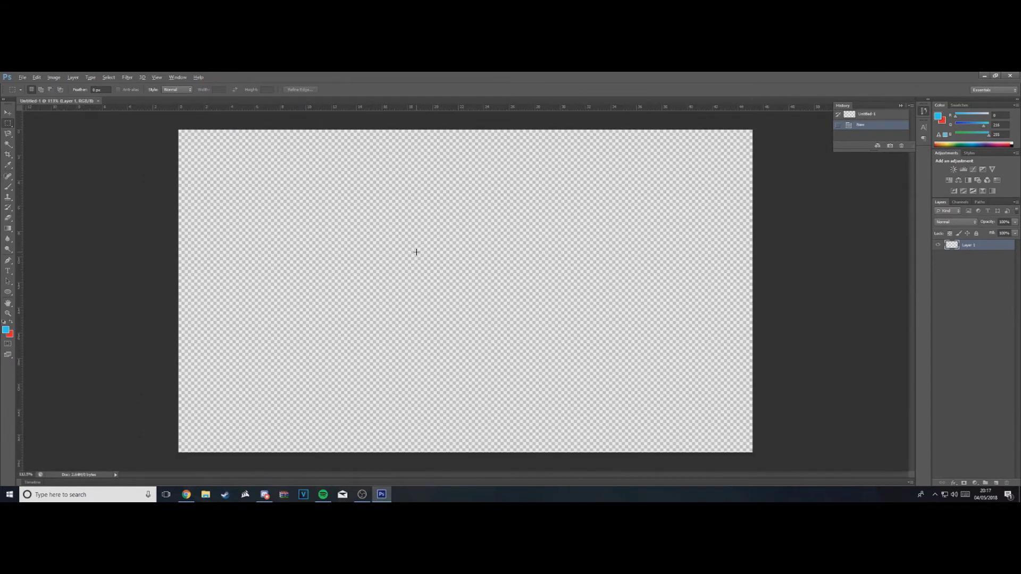
key("alt")
scroll(460, 190, "down", 1)
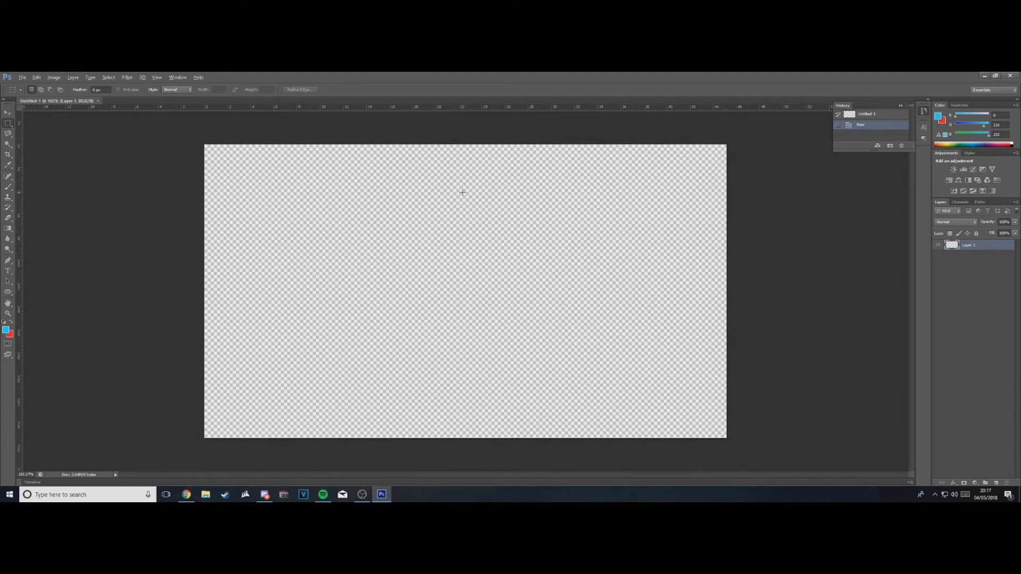
scroll(462, 192, "up", 1)
key("alt")
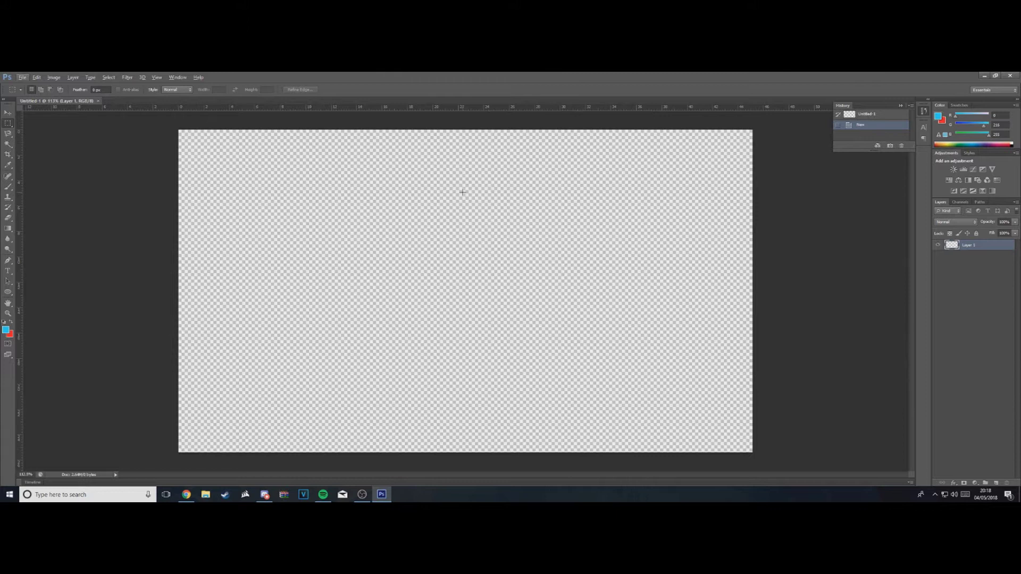
key("alt")
scroll(462, 191, "down", 10)
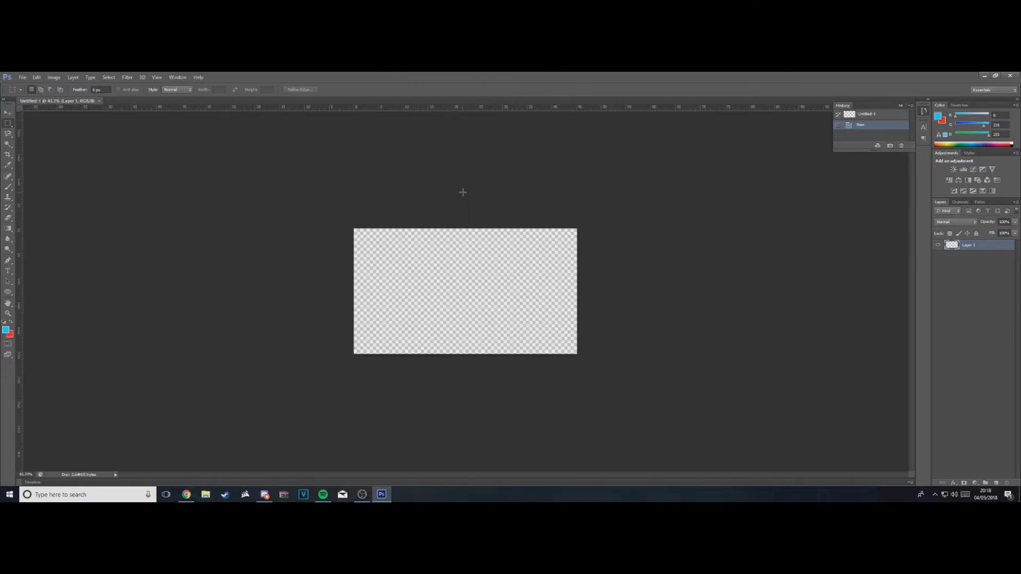
scroll(462, 192, "up", 11)
scroll(462, 192, "down", 3)
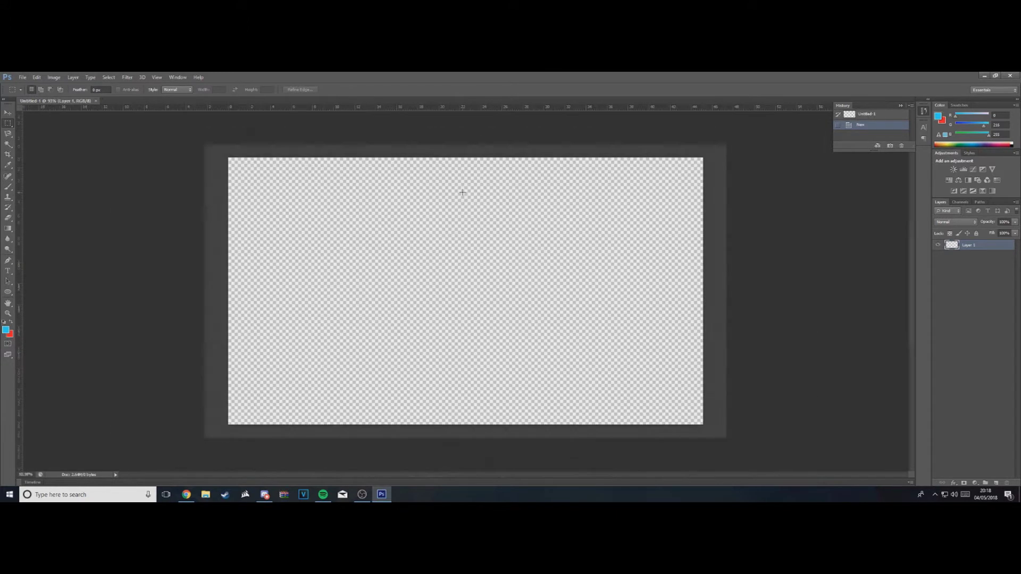
key("v")
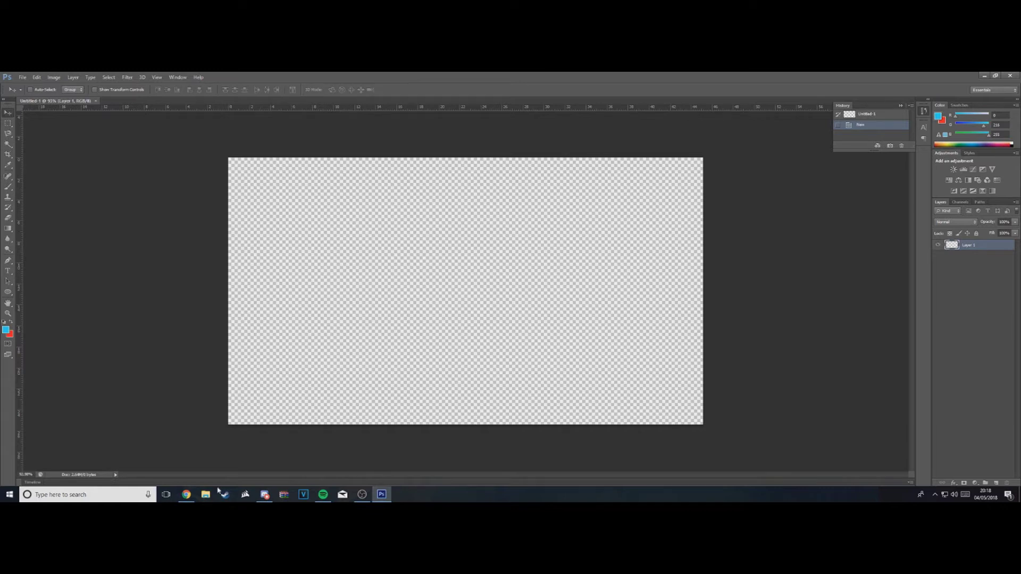
In Chrome, search 'fortnite scenery' and show the Google Images results.
left_click(186, 494)
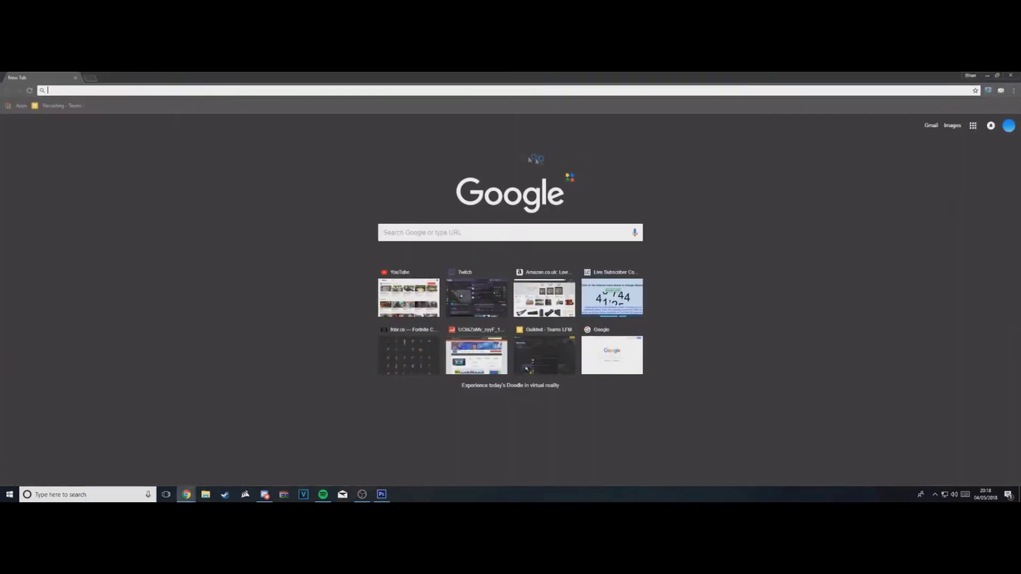
left_click(465, 91)
type("for")
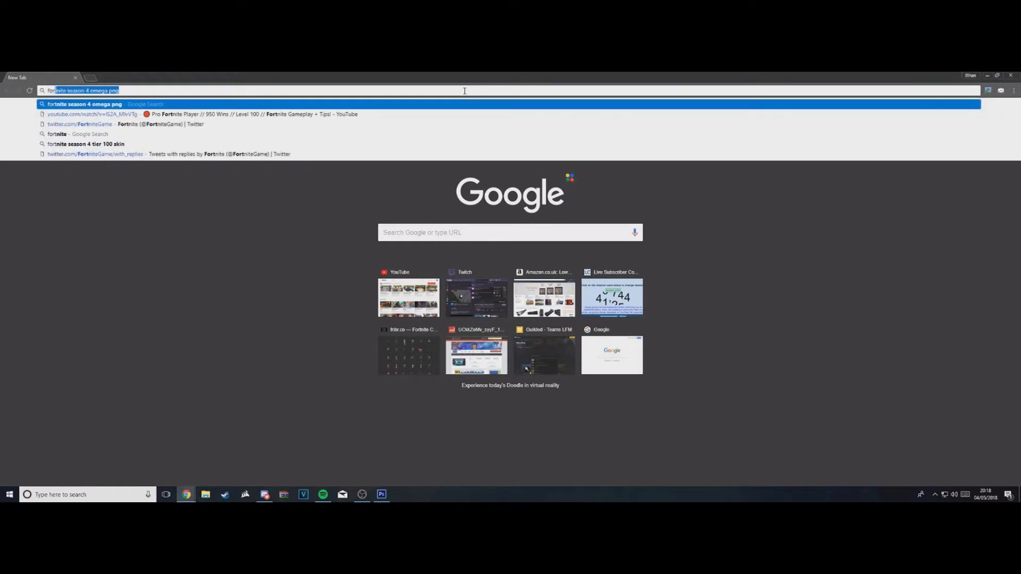
type("tnite scenery")
key("Return")
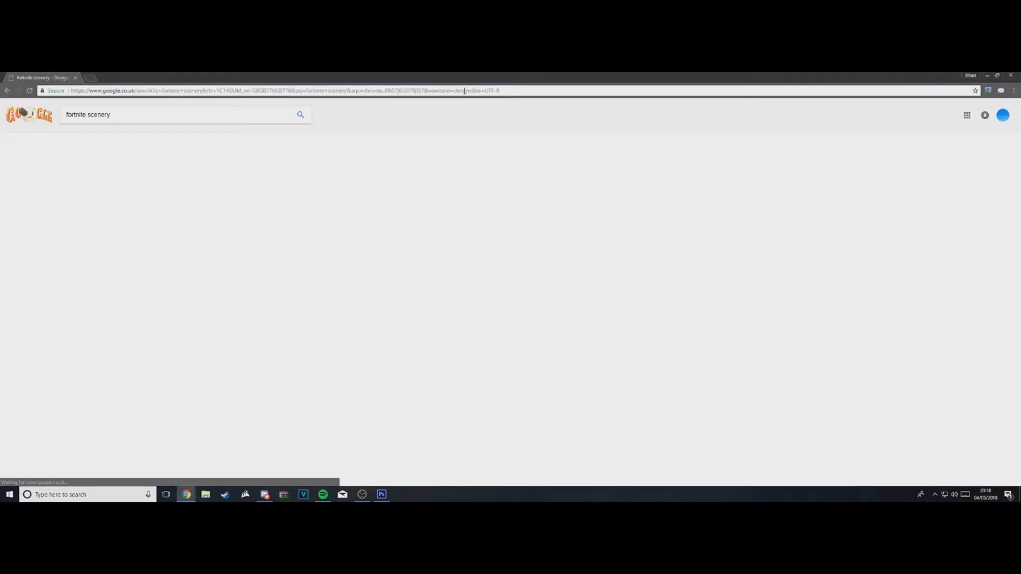
left_click(95, 138)
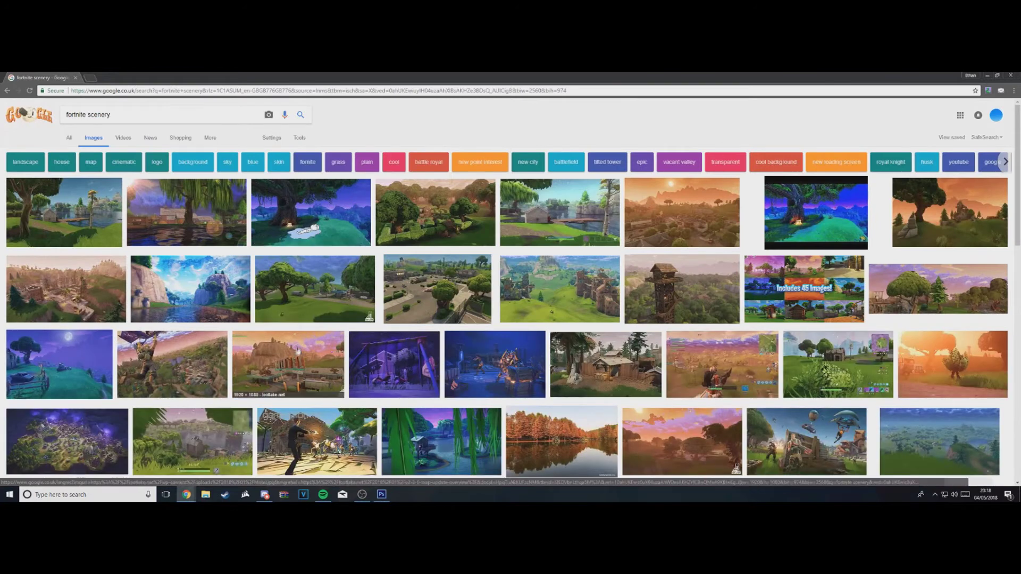
Preview the Motel, sunset, Moisty Mire and other scenery image results.
left_click(298, 352)
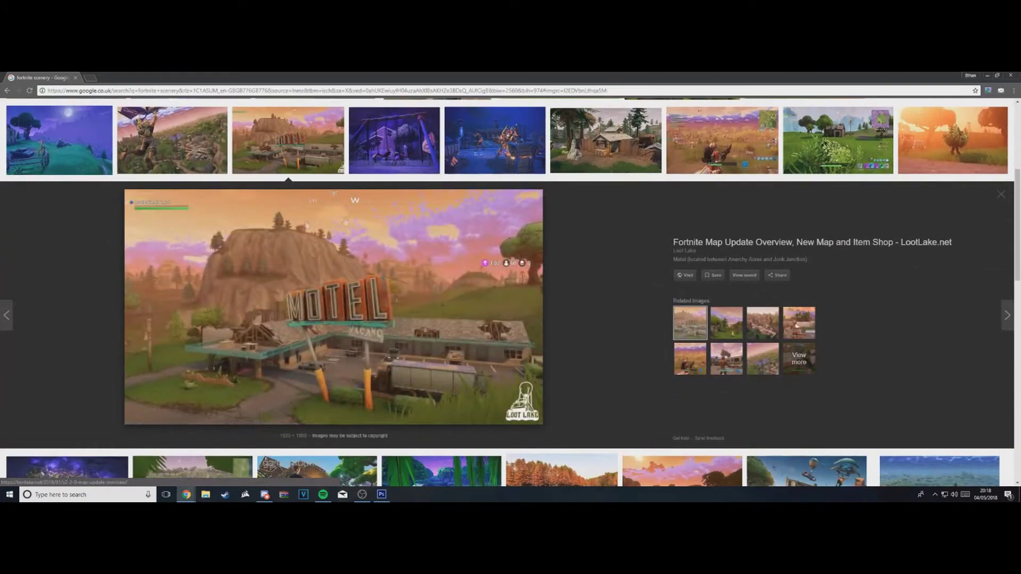
left_click(1001, 194)
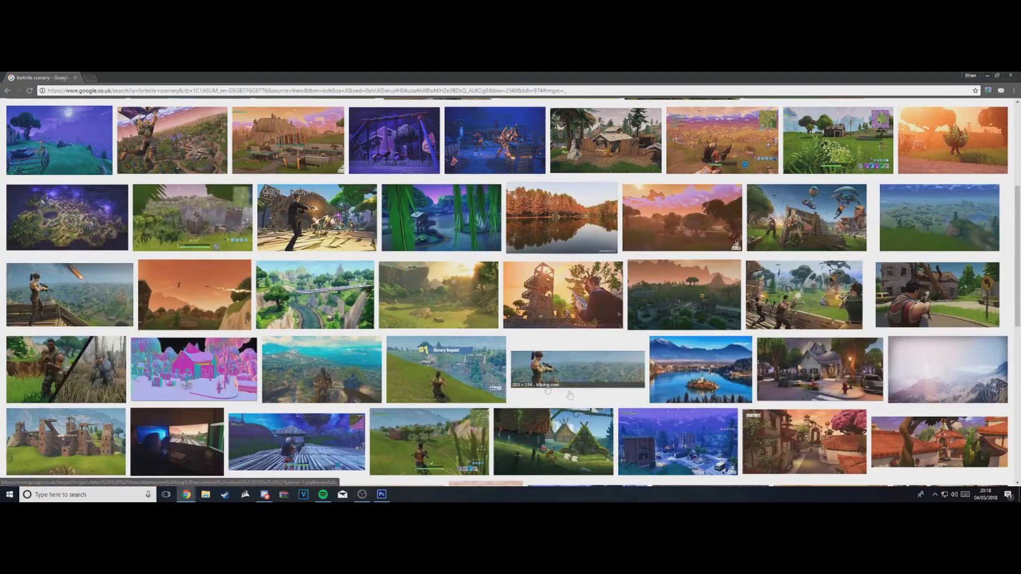
left_click(713, 218)
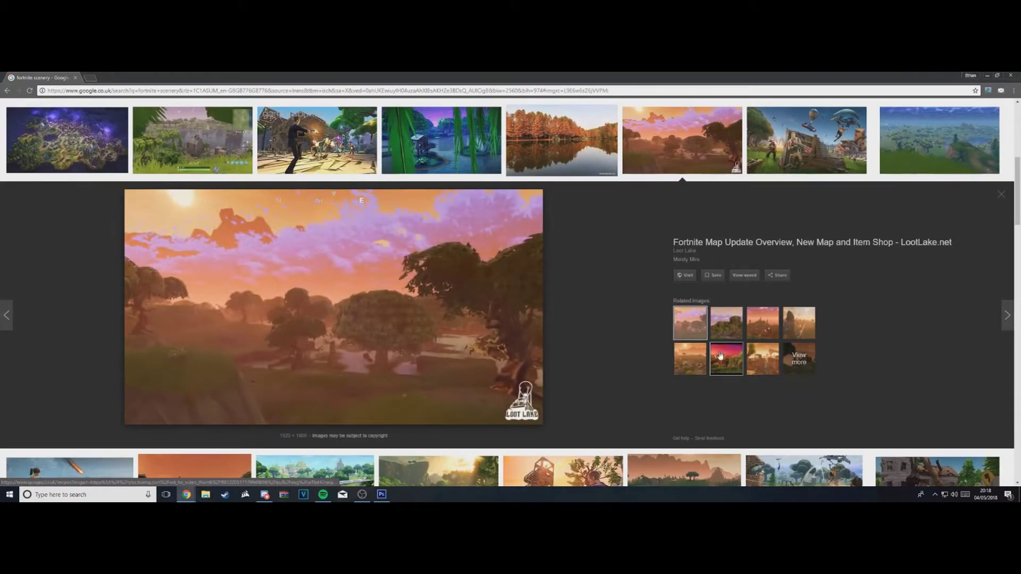
left_click(734, 335)
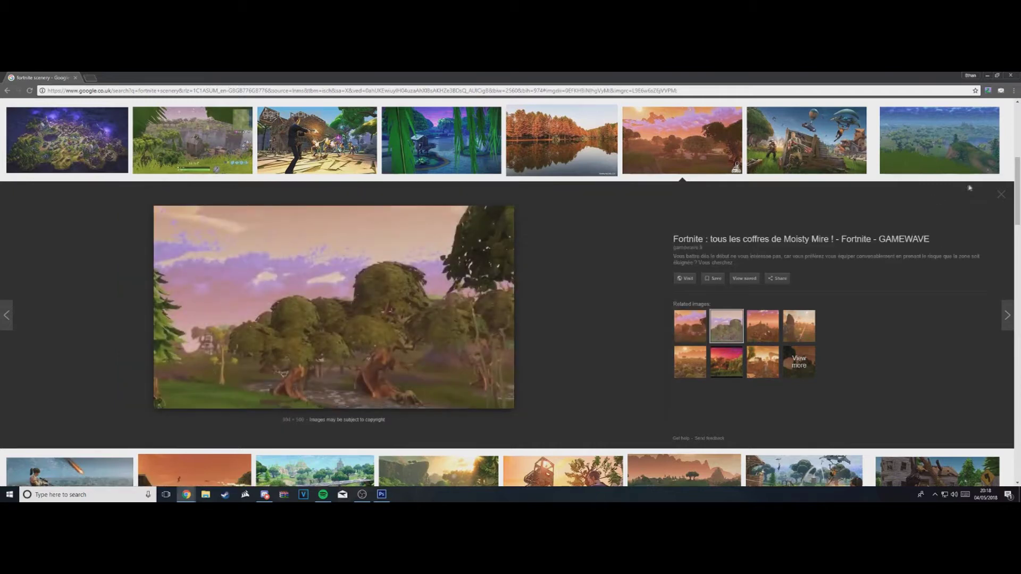
left_click(1001, 194)
scroll(511, 293, "up", 5)
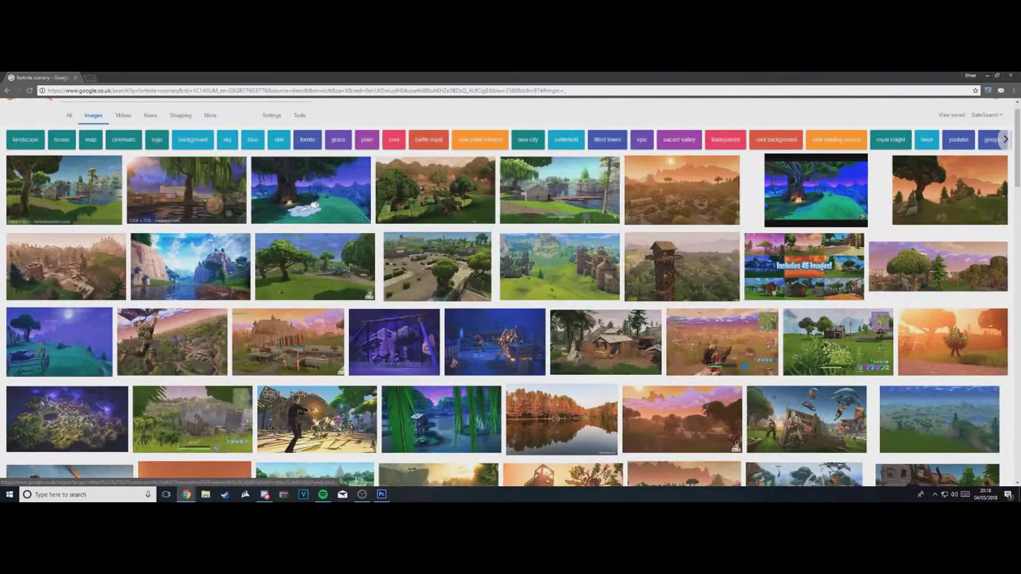
left_click(352, 197)
left_click(1000, 194)
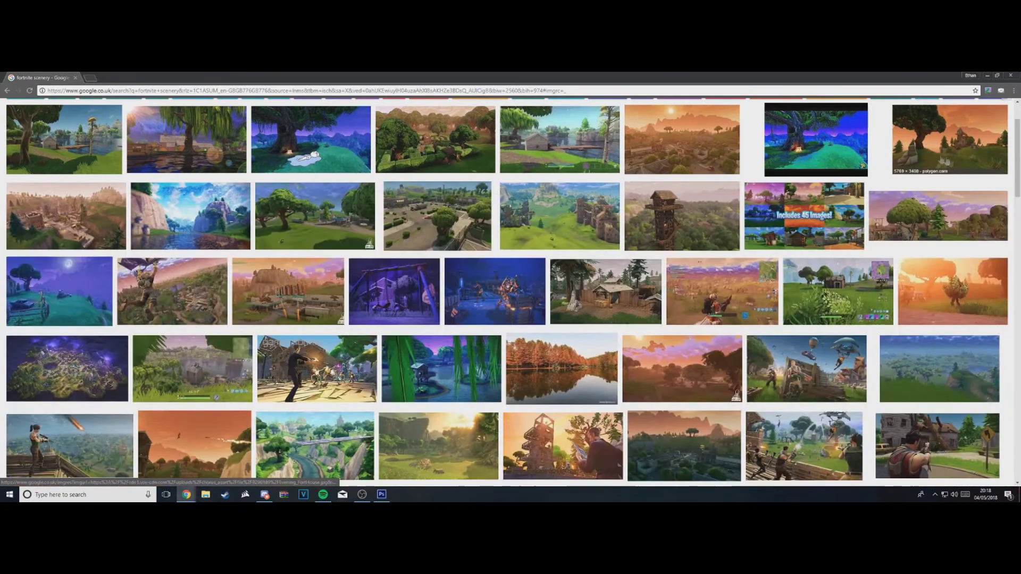
Find the treehouse scenery image, copy it, and return to Photoshop.
left_click(699, 219)
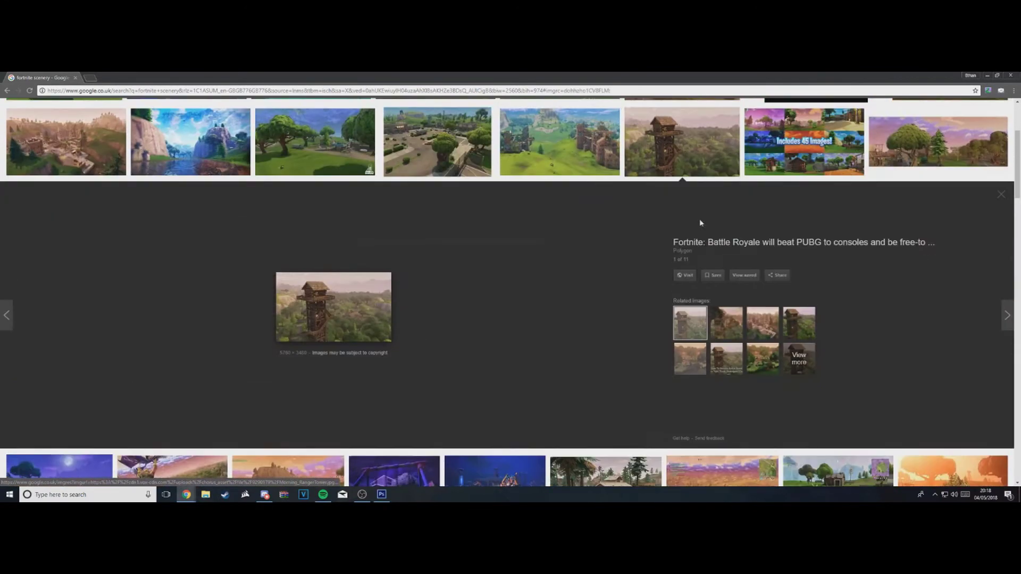
left_click(731, 335)
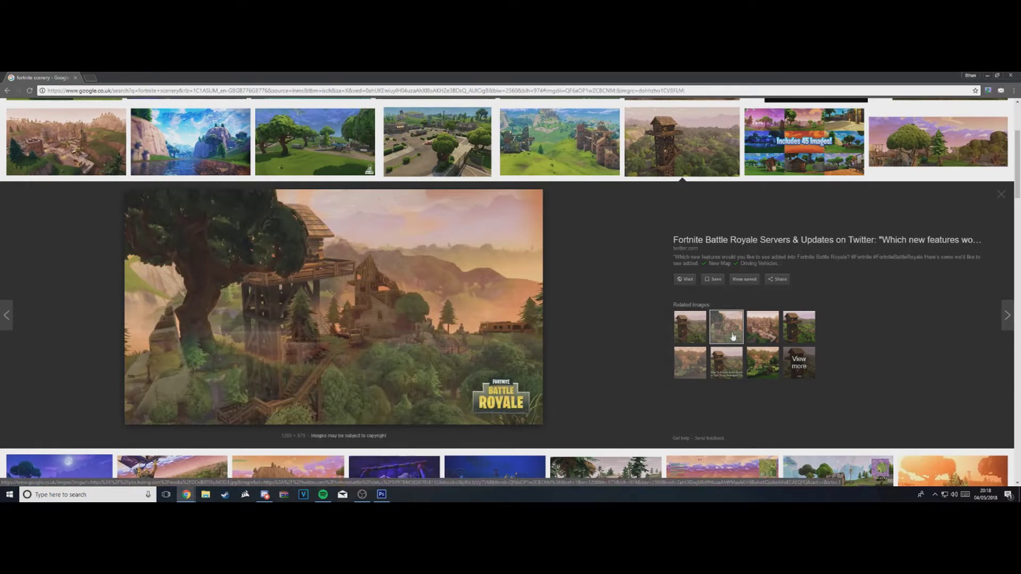
left_click(701, 369)
left_click(726, 322)
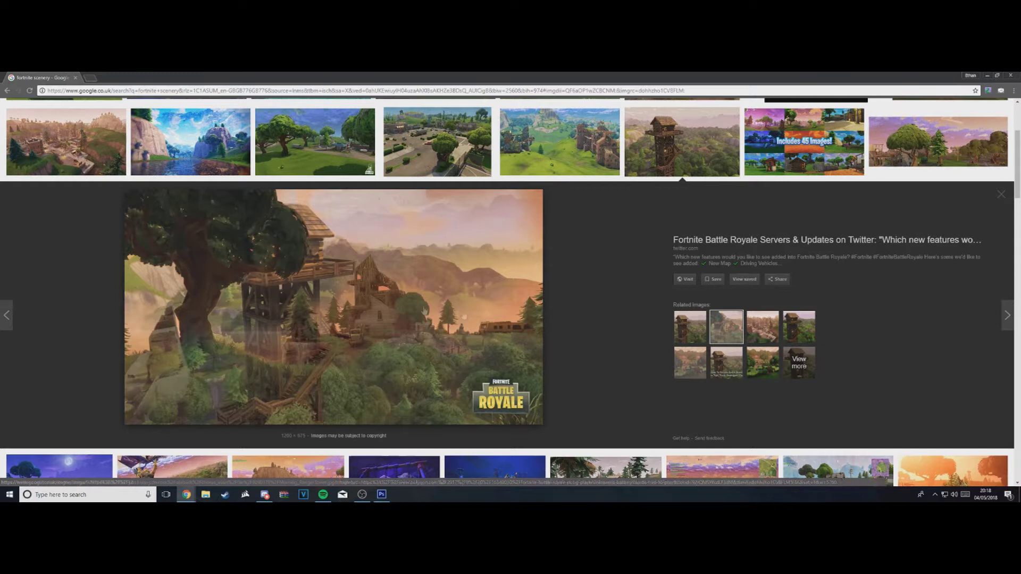
right_click(327, 291)
left_click(349, 372)
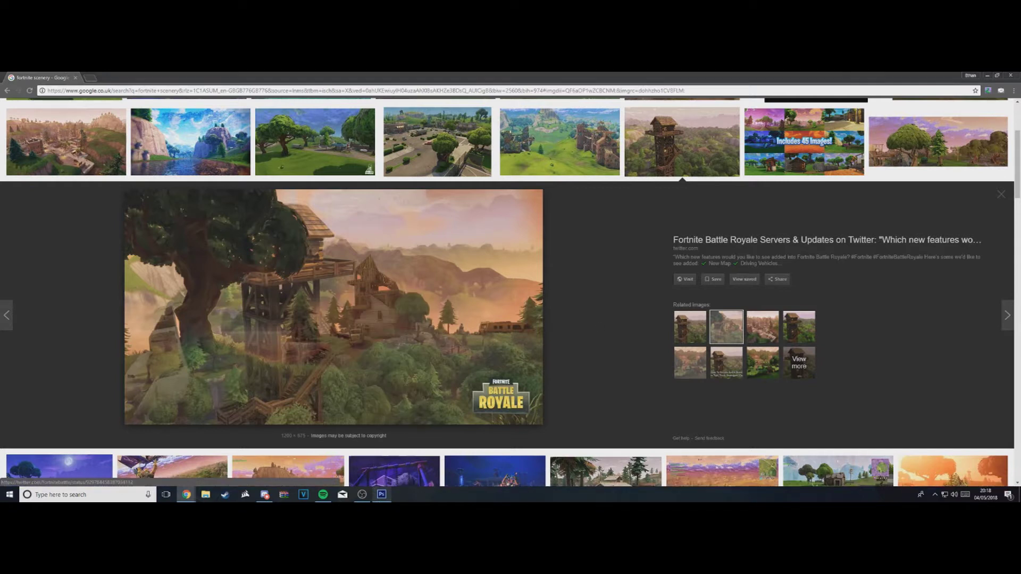
key("alt+Tab")
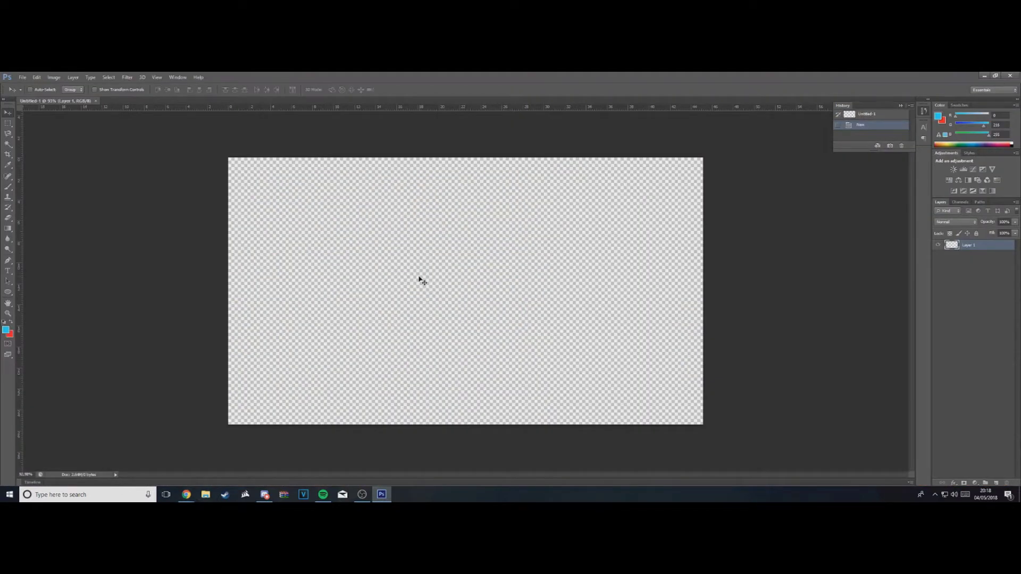
Paste the treehouse scenery, scale it to fill the 1280×720 canvas, and commit the transform.
key("ctrl+v")
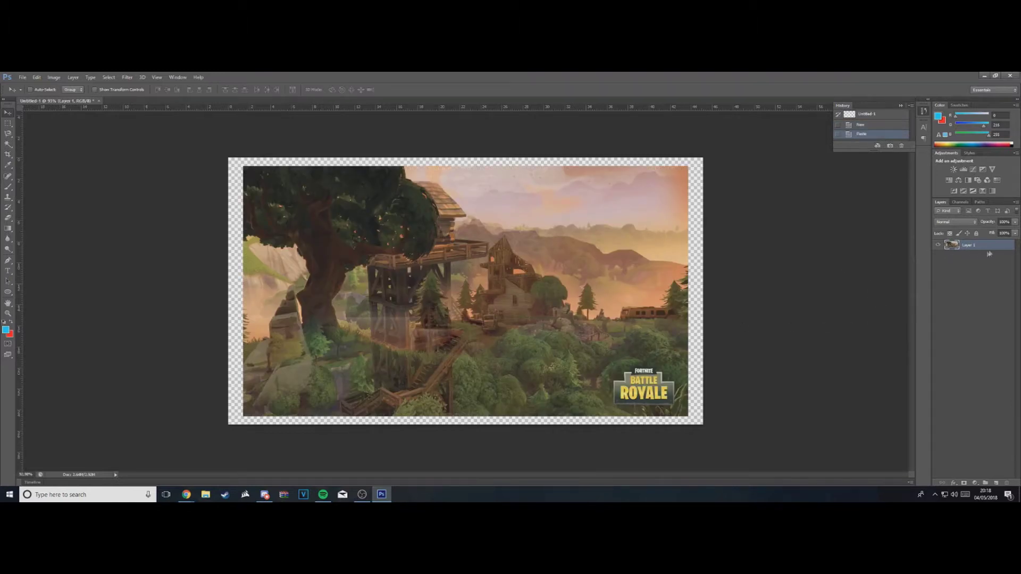
key("ctrl+t")
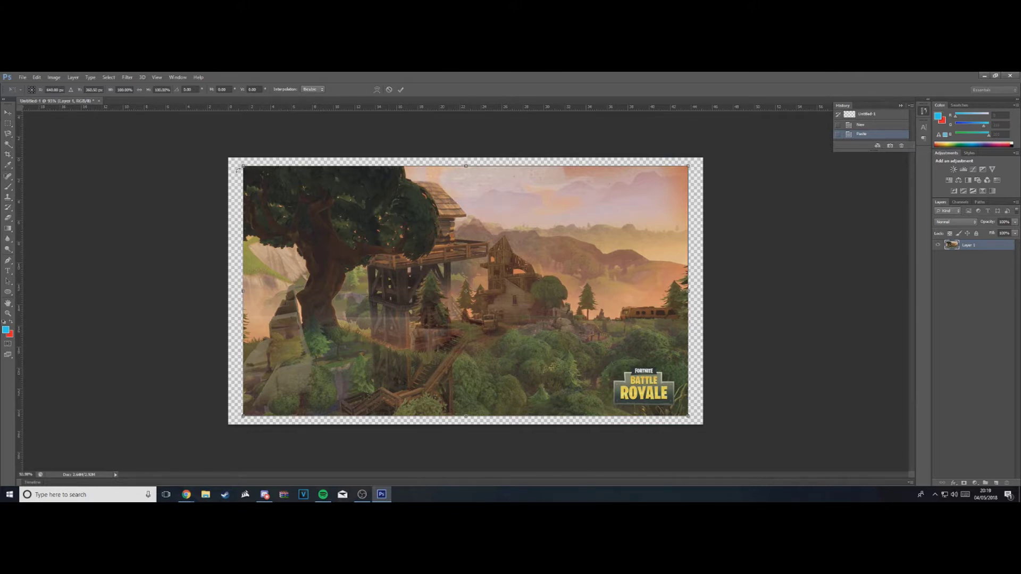
left_click_drag(238, 170, 207, 146)
left_click_drag(688, 415, 809, 472)
left_click_drag(624, 326, 622, 317)
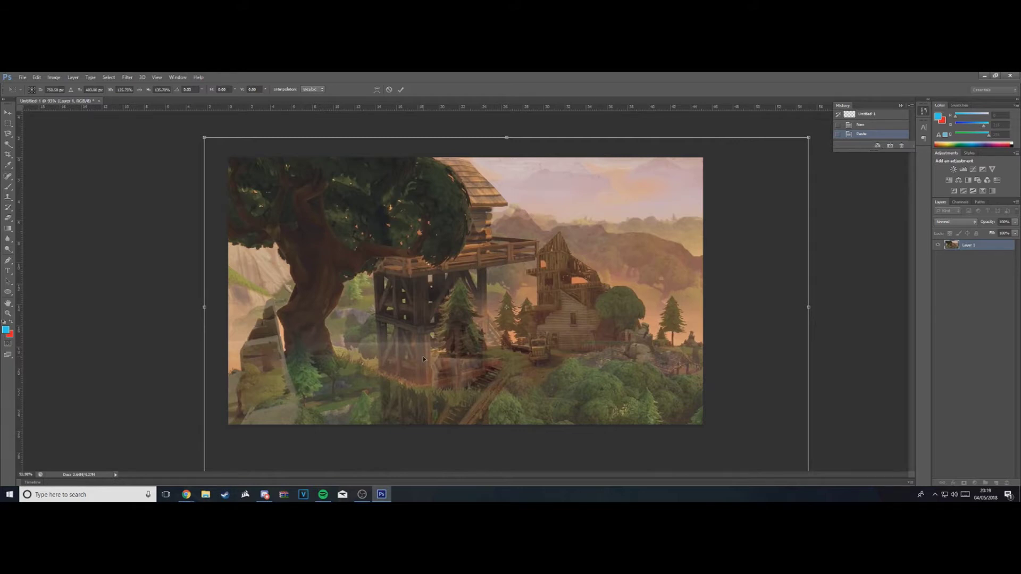
mouse_move(480, 364)
left_mouse_down()
mouse_move(465, 362)
mouse_move(500, 381)
mouse_move(472, 363)
left_mouse_up()
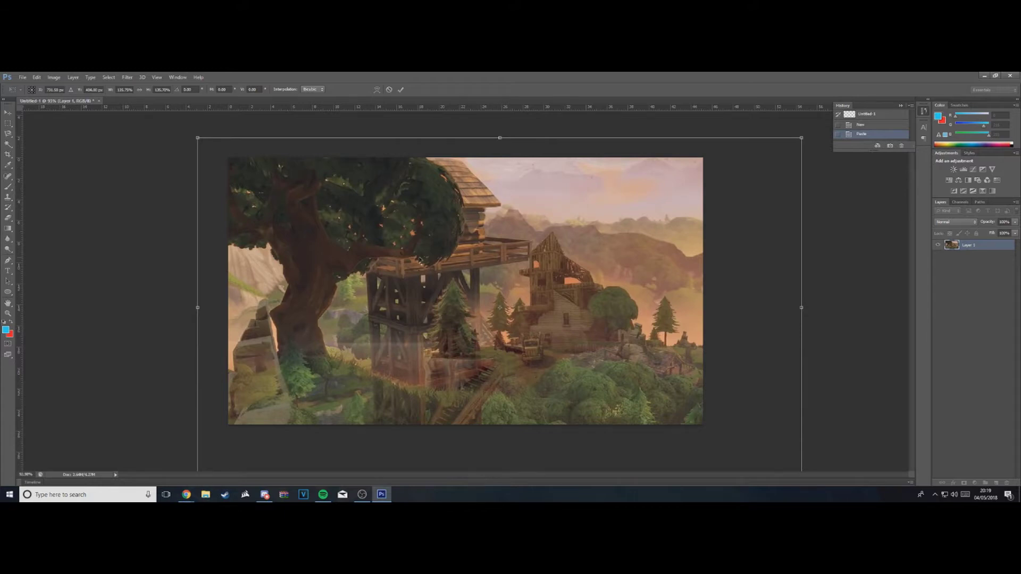
key("Return")
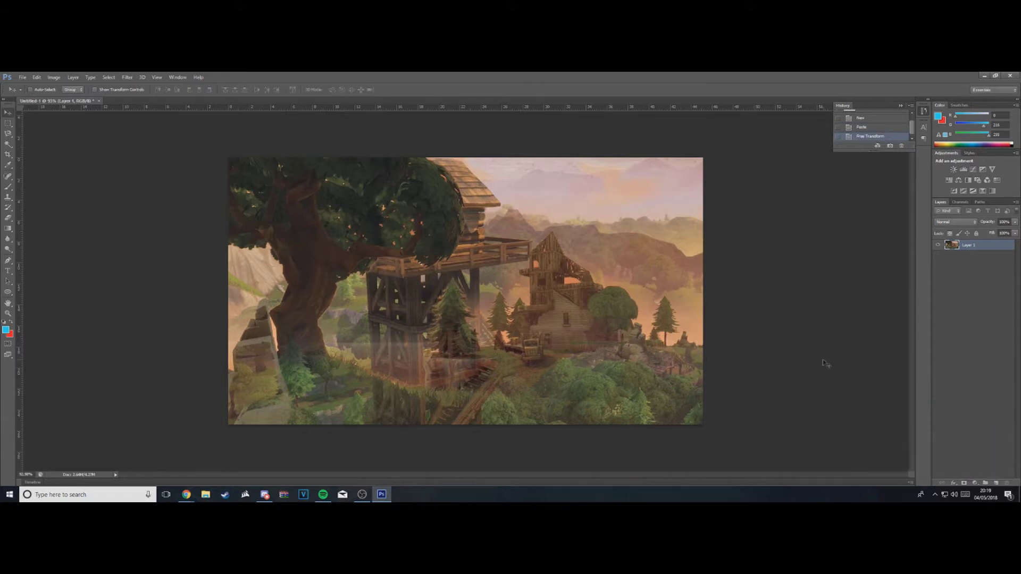
Add a new layer and brush it solid cyan 00d8ff across the whole canvas.
left_click(996, 483)
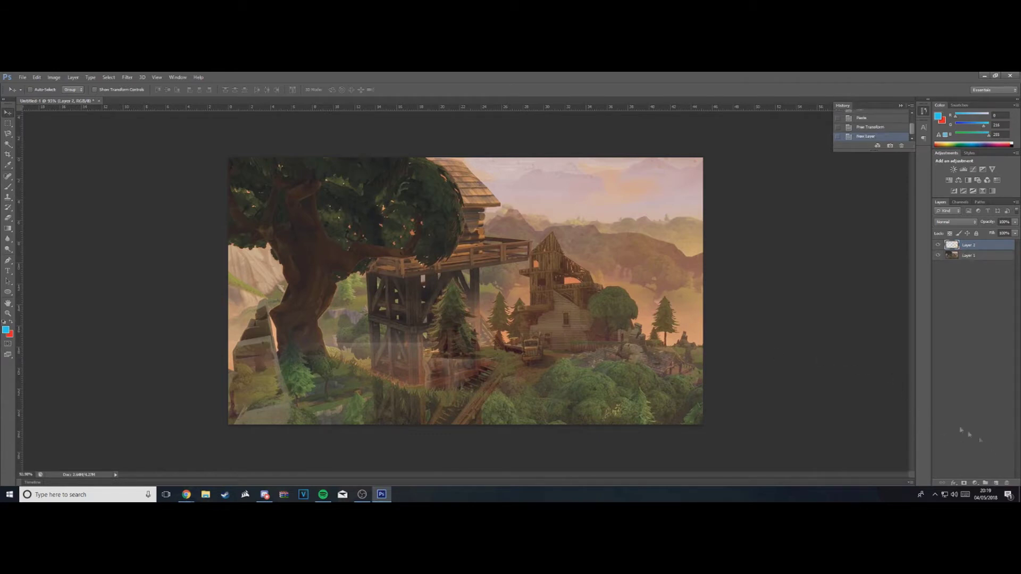
left_click(6, 330)
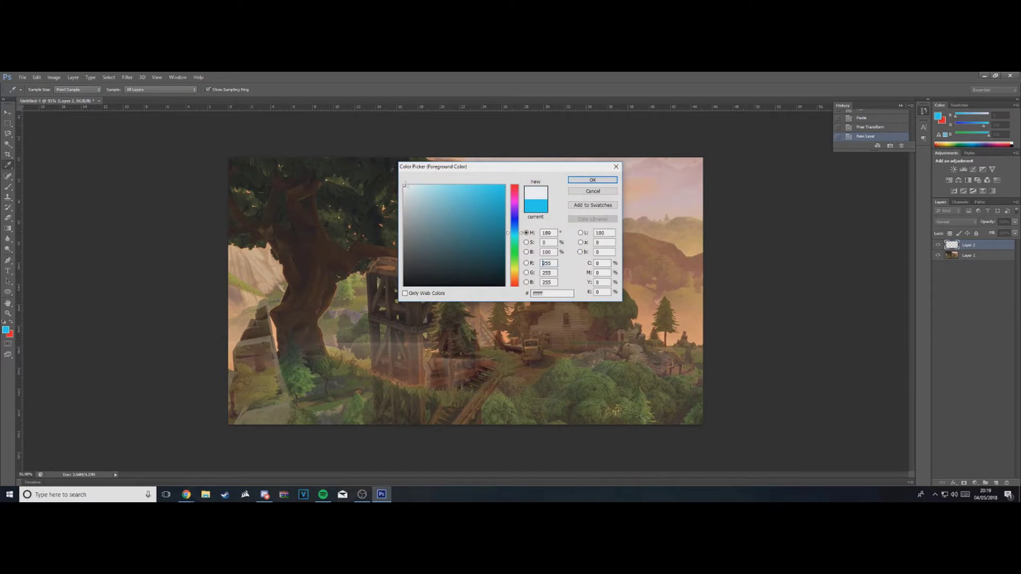
left_click(615, 166)
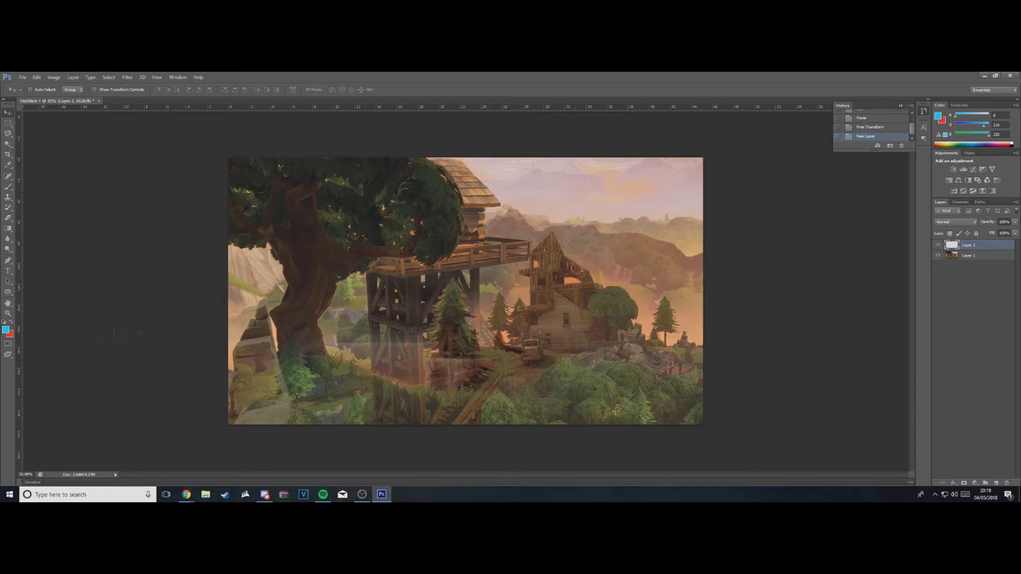
left_click(6, 330)
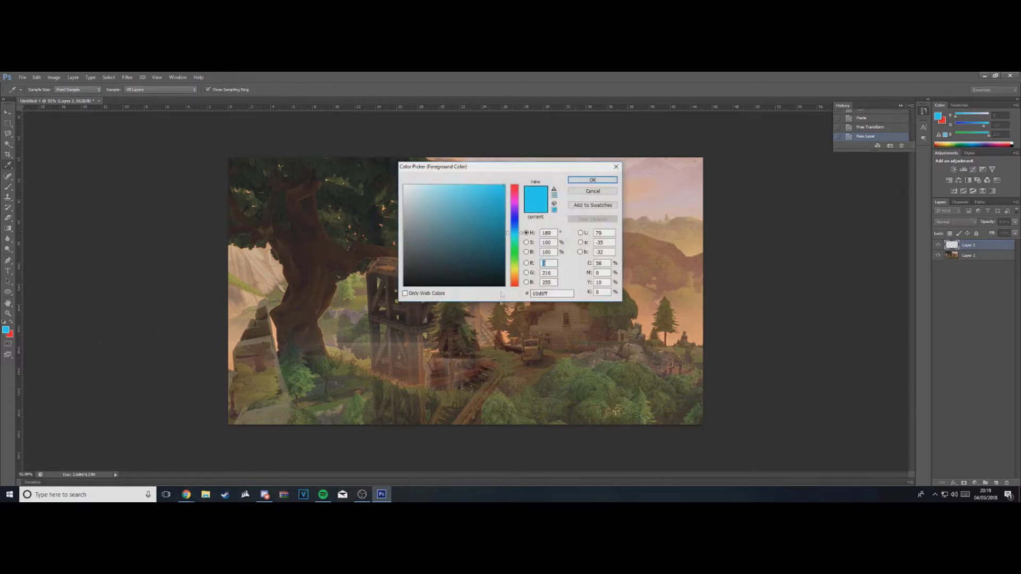
left_click(592, 180)
left_click(7, 187)
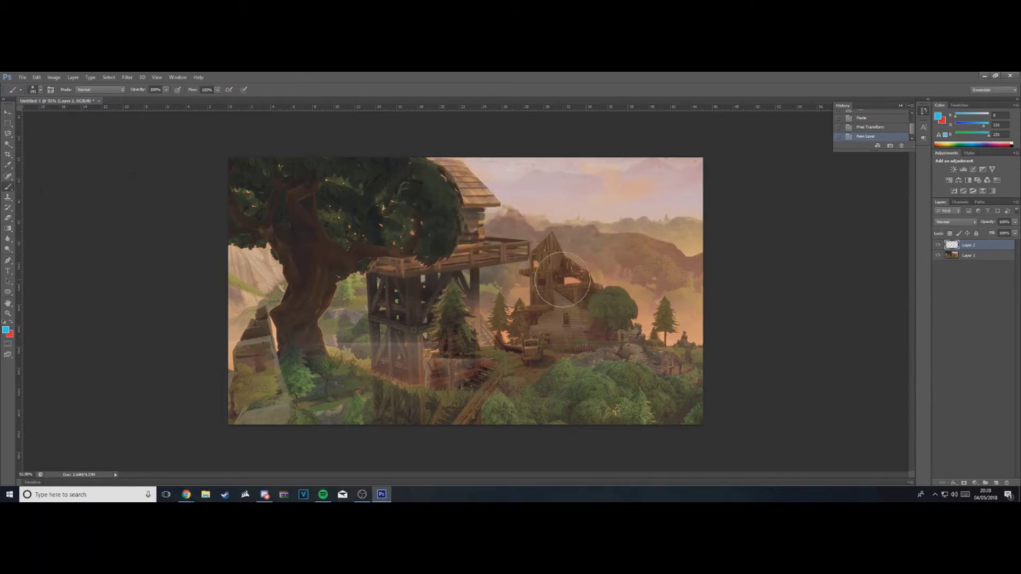
mouse_move(562, 279)
left_mouse_down()
mouse_move(182, 182)
mouse_move(686, 207)
mouse_move(667, 277)
mouse_move(702, 410)
mouse_move(255, 420)
mouse_move(425, 361)
mouse_move(215, 295)
mouse_move(463, 325)
mouse_move(298, 353)
mouse_move(298, 309)
mouse_move(249, 287)
mouse_move(664, 351)
mouse_move(691, 210)
left_mouse_up()
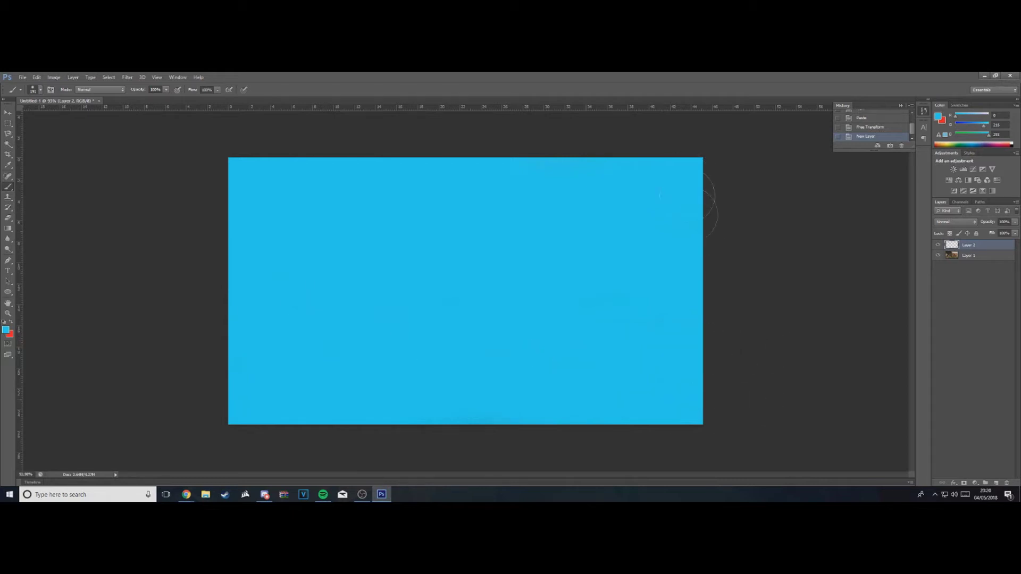
Set the cyan layer's blend mode to Soft Light and lower its opacity.
left_click(955, 222)
left_click(951, 334)
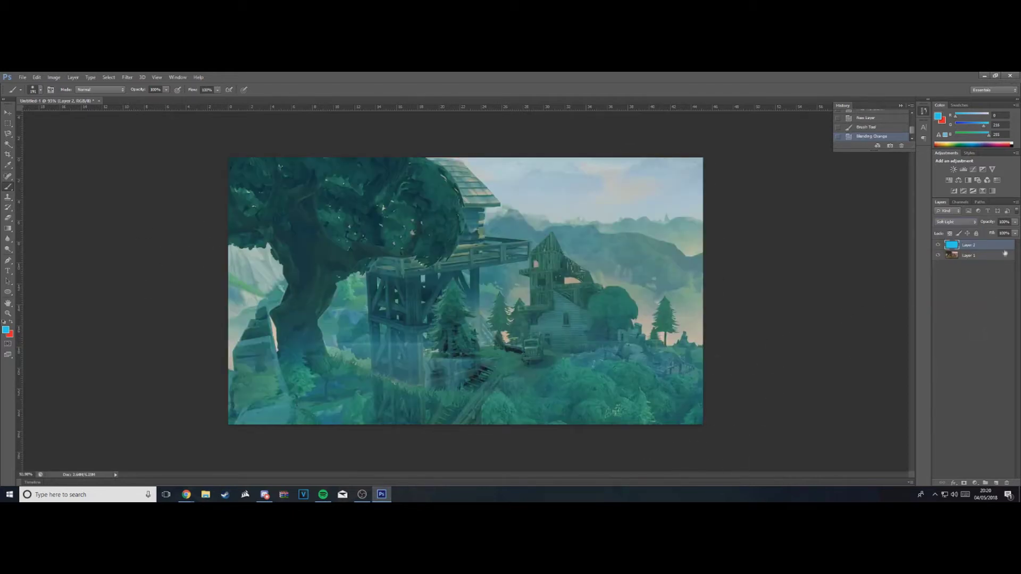
double_click(1002, 245)
type("50")
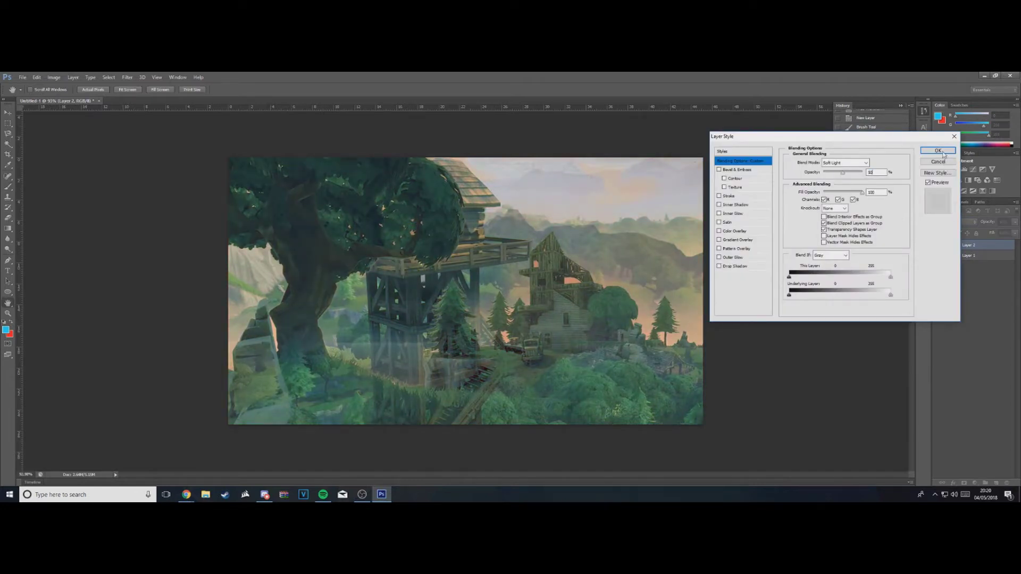
left_click(939, 151)
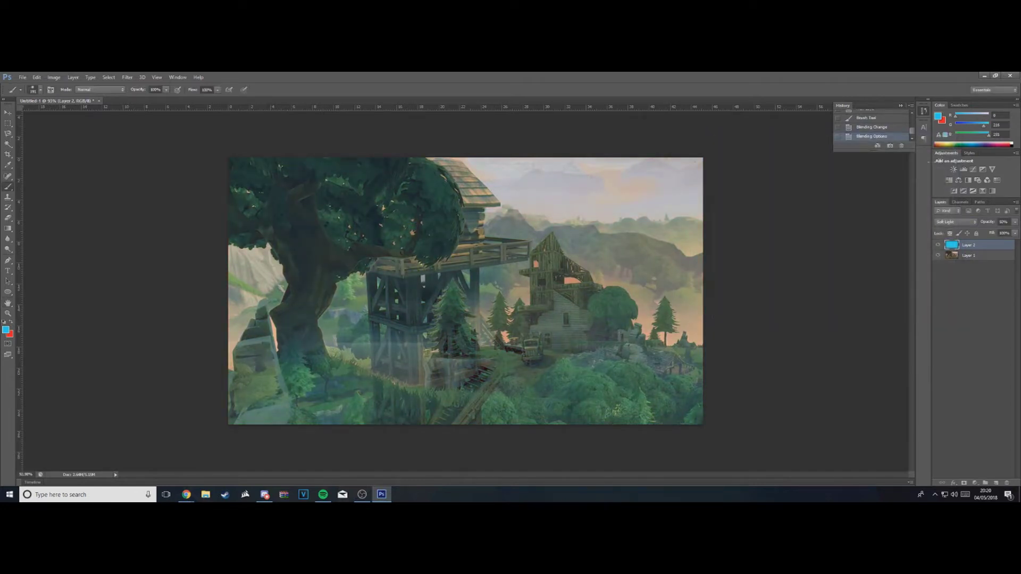
Select the cyan and scenery layers together and merge them into one layer.
left_click(8, 112)
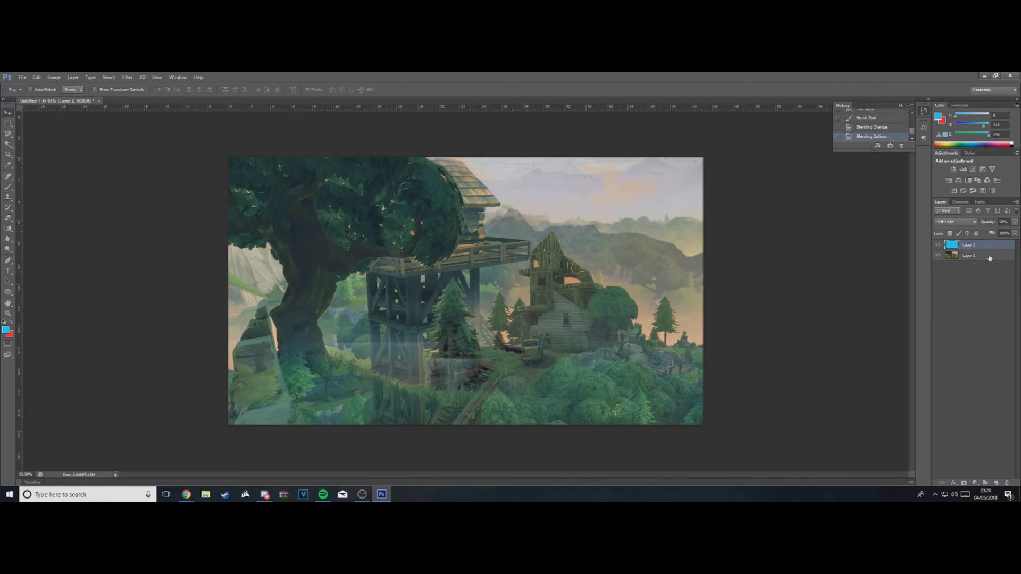
left_click(990, 257, "shift")
right_click(993, 256)
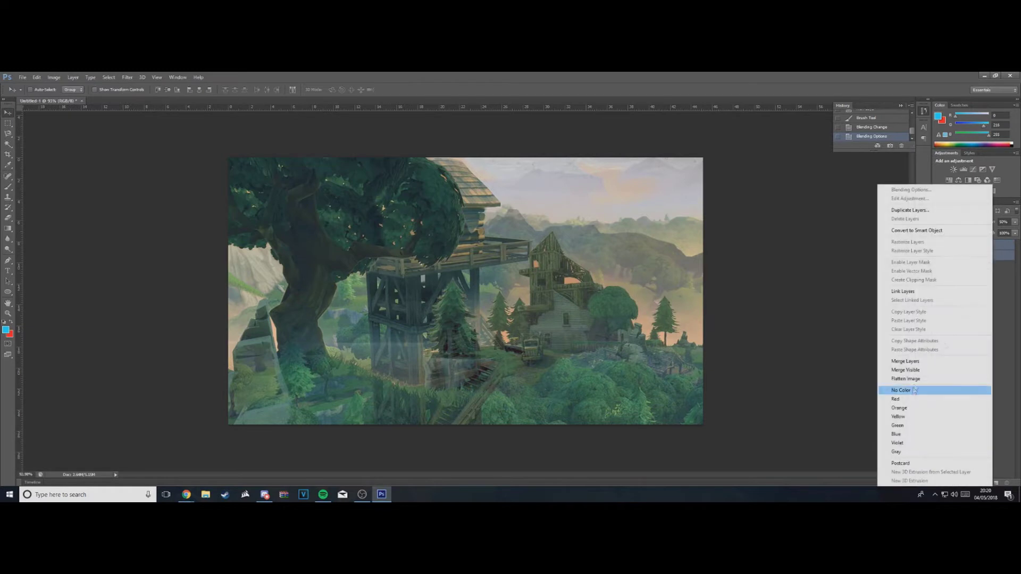
left_click(904, 362)
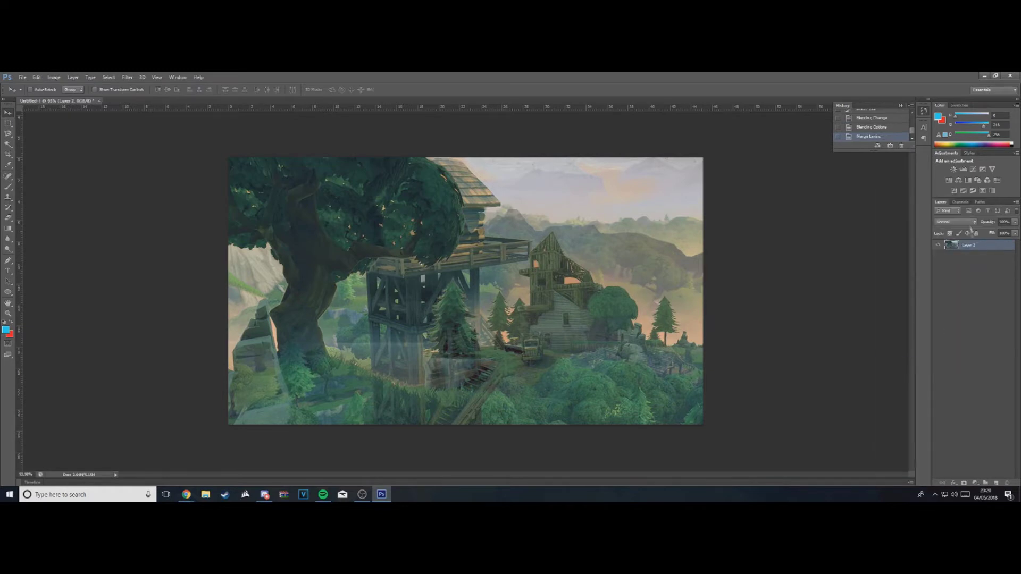
Add a Curves adjustment bent into an S to darken, then merge it into the scenery.
left_click(974, 171)
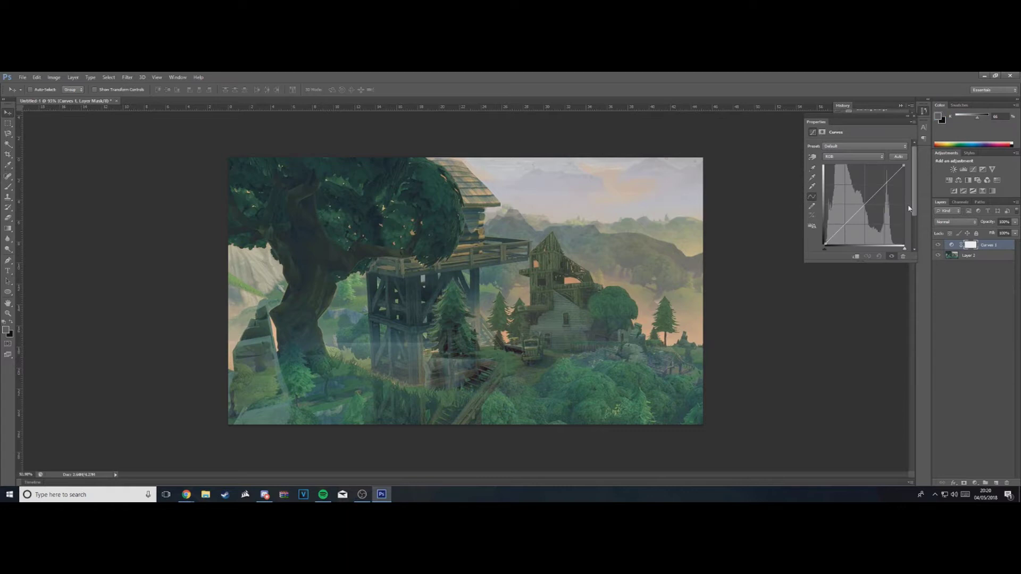
left_click_drag(850, 218, 855, 225)
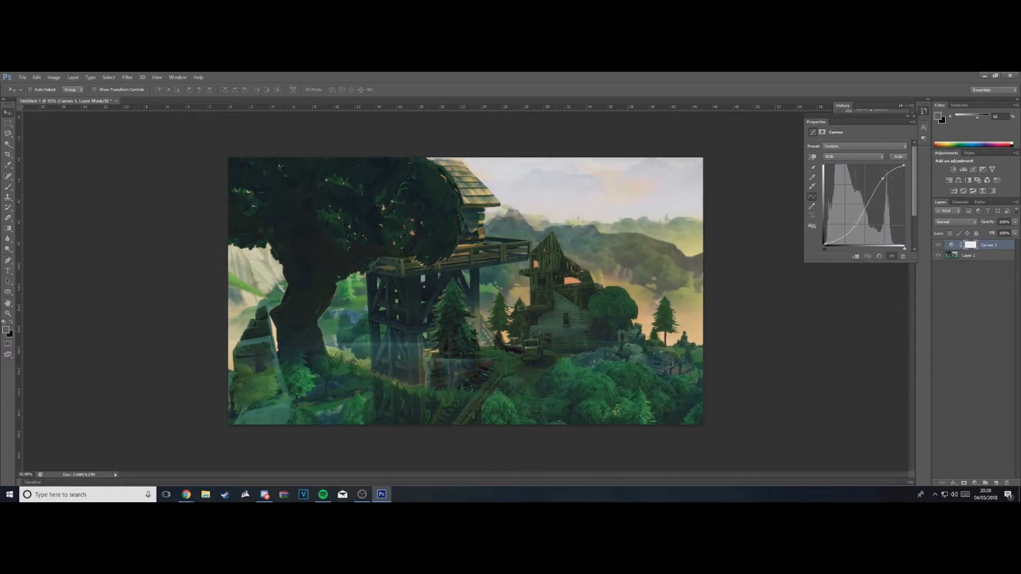
left_click(913, 121)
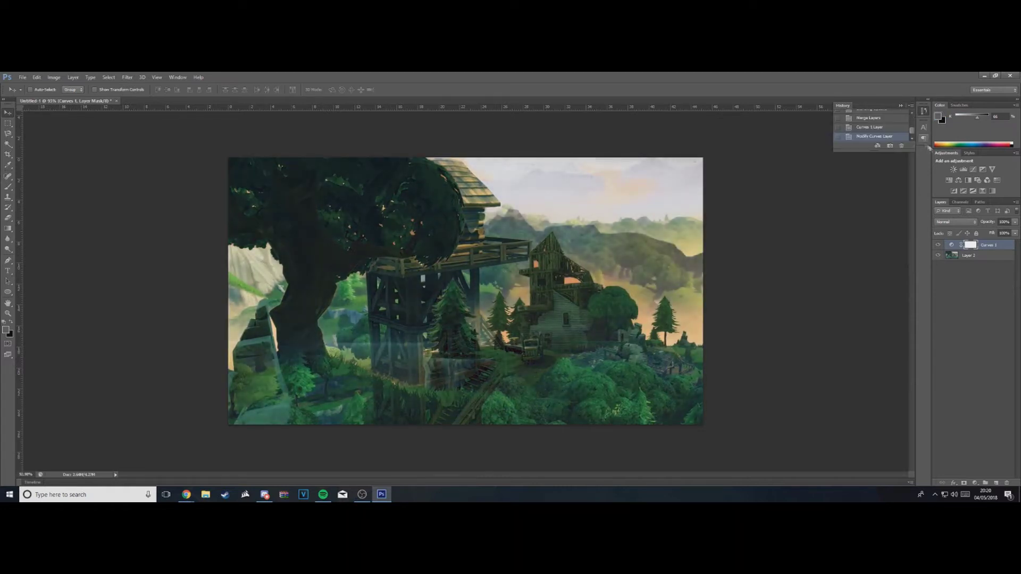
right_click(988, 259)
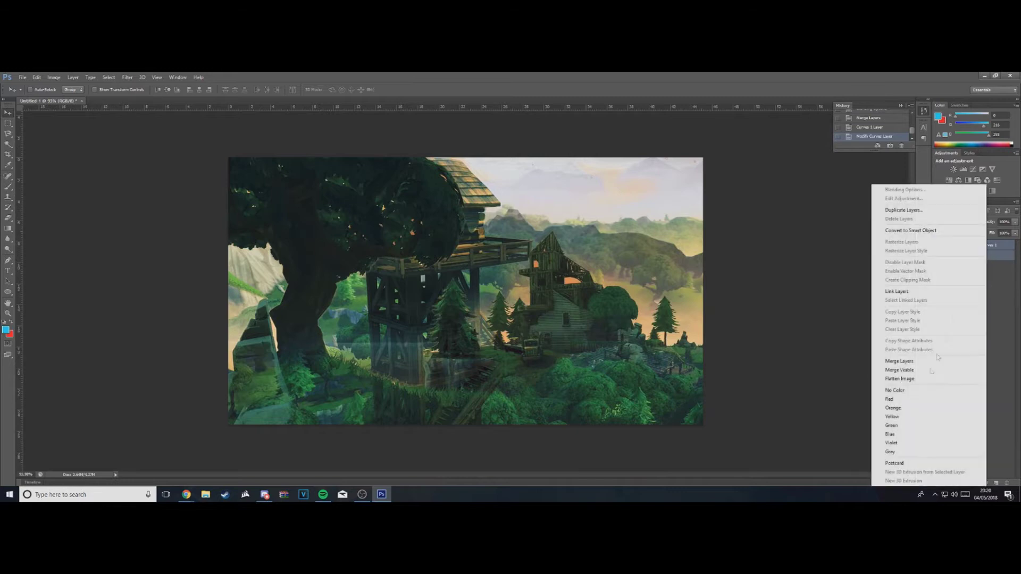
left_click(904, 362)
Try a Hue/Saturation adjustment with Lightness about -35, delete it, and add a new empty layer.
left_click(949, 180)
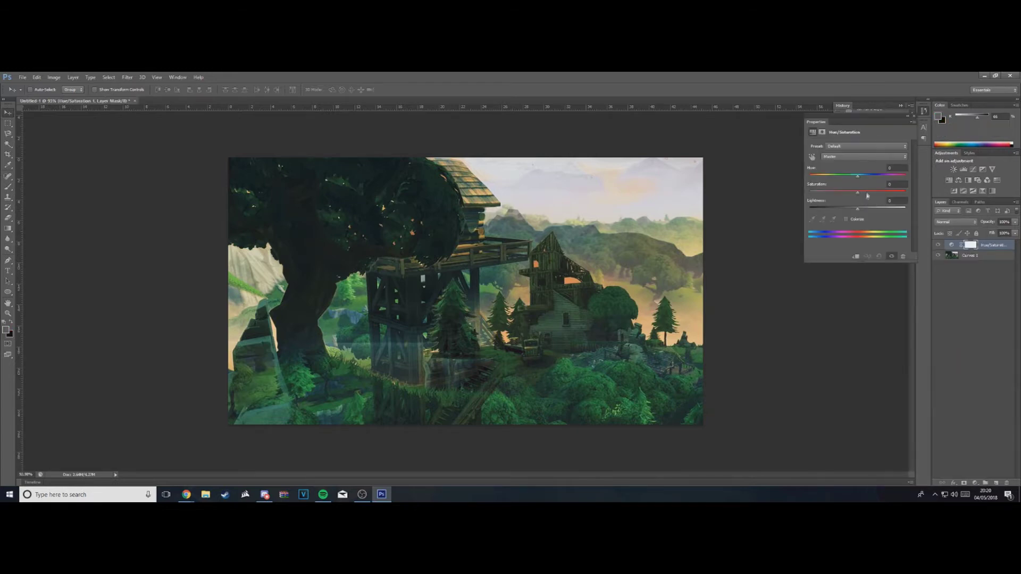
mouse_move(857, 210)
left_mouse_down()
mouse_move(879, 209)
mouse_move(832, 208)
mouse_move(874, 209)
mouse_move(841, 209)
mouse_move(859, 213)
left_mouse_up()
left_click(913, 122)
right_click(989, 246)
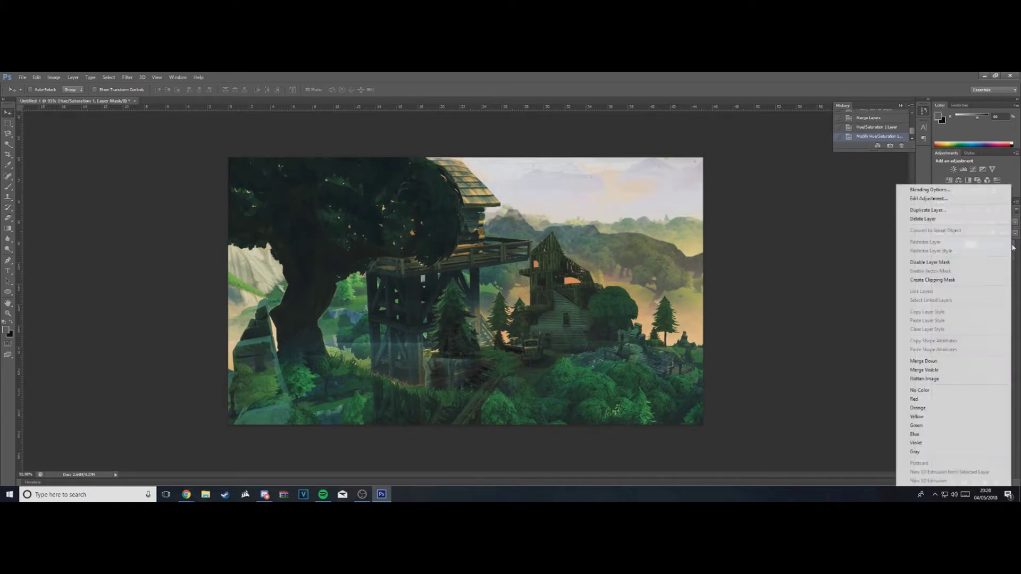
left_click(944, 222)
left_click(494, 228)
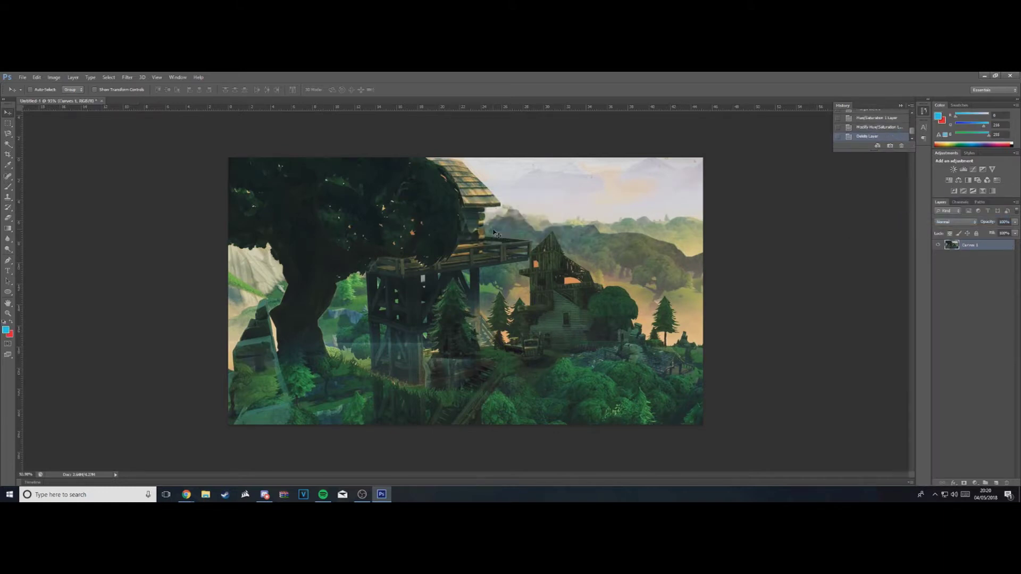
left_click(996, 483)
Switch to Chrome and load fnbr.co's Cosmetics PNG page by entering fnbr in the address bar.
mouse_move(187, 484)
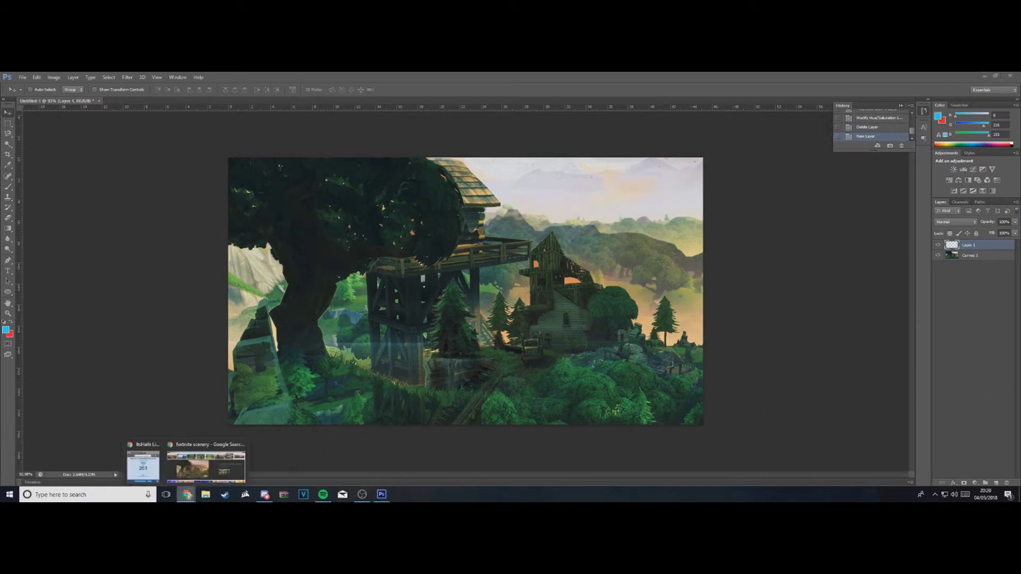
left_click(207, 463)
scroll(184, 284, "up", 3)
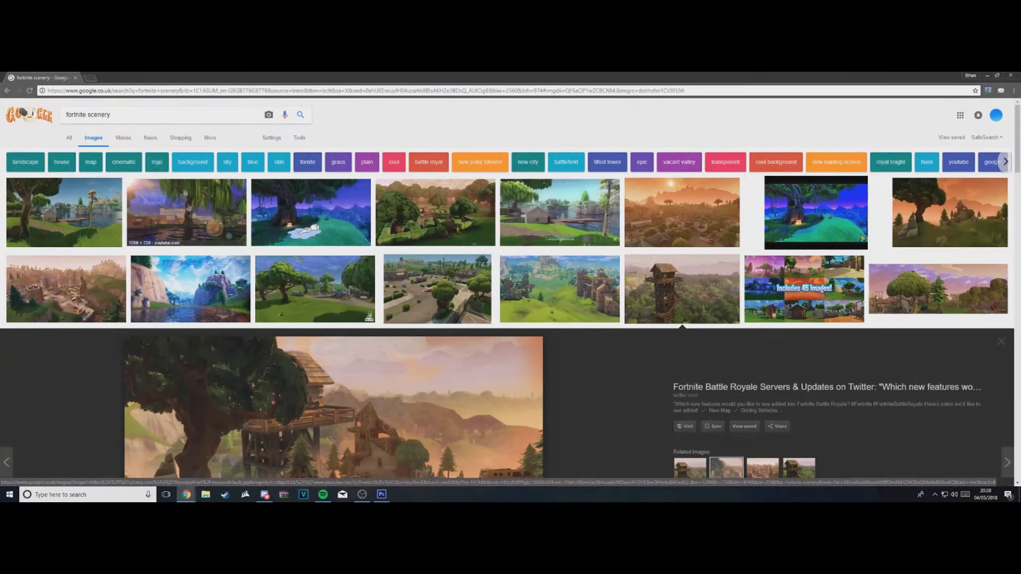
left_click(162, 93)
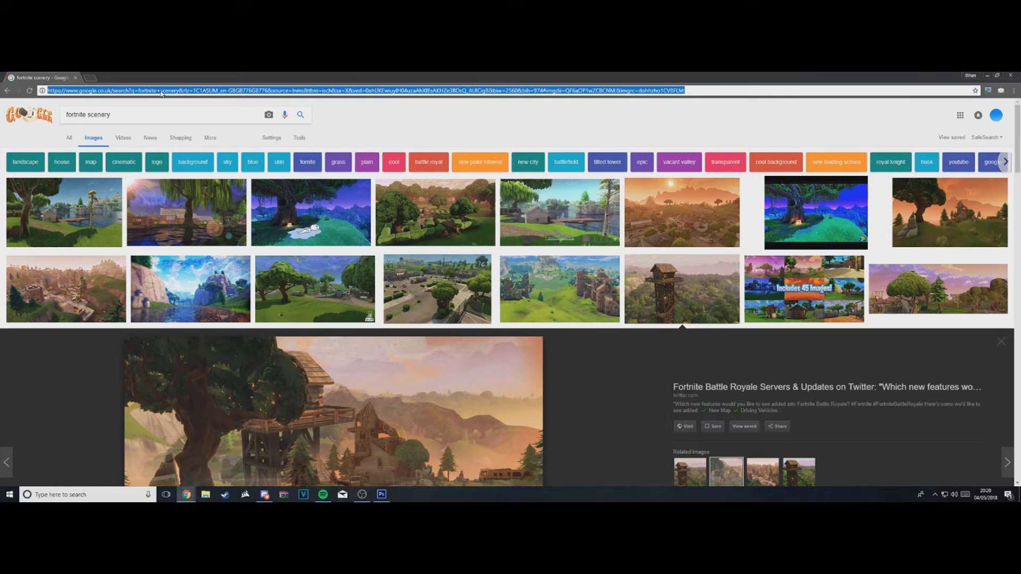
type("fnbr")
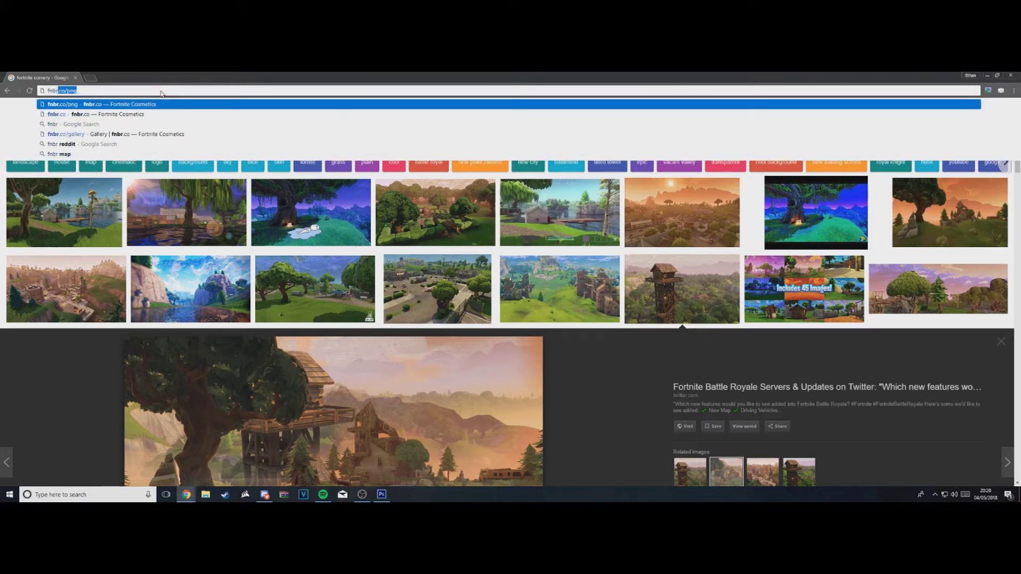
key("Return")
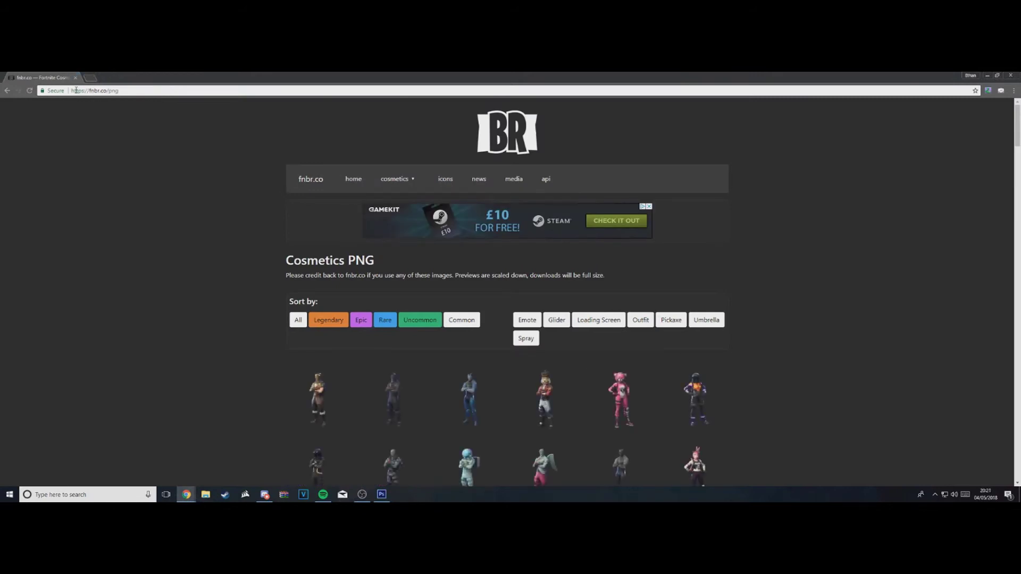
Scroll through the fnbr.co Cosmetics PNG page, briefly opening the cosmetics sections list.
left_click(76, 91)
left_click(167, 236)
scroll(208, 222, "down", 2)
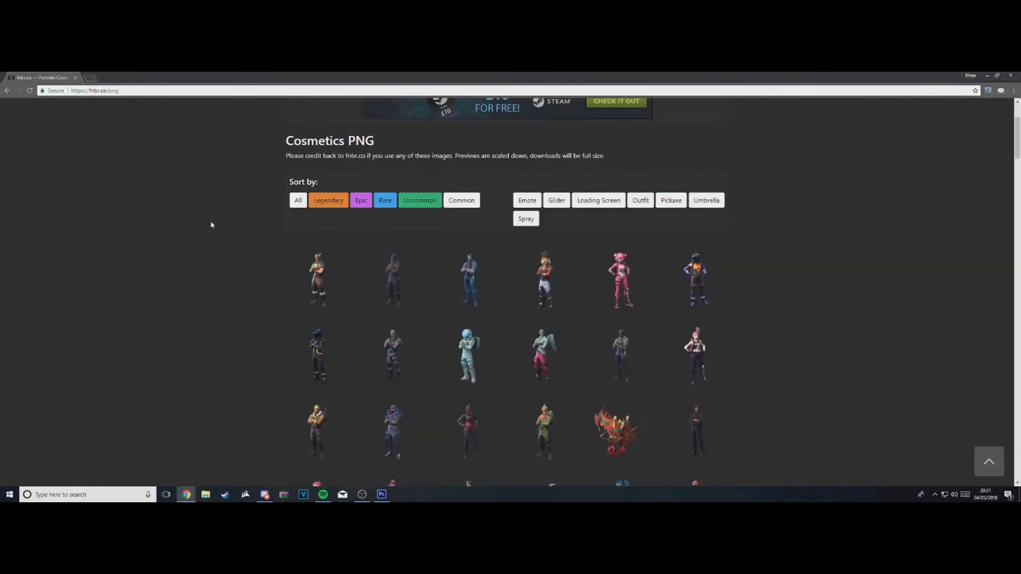
scroll(210, 225, "up", 2)
left_click(412, 180)
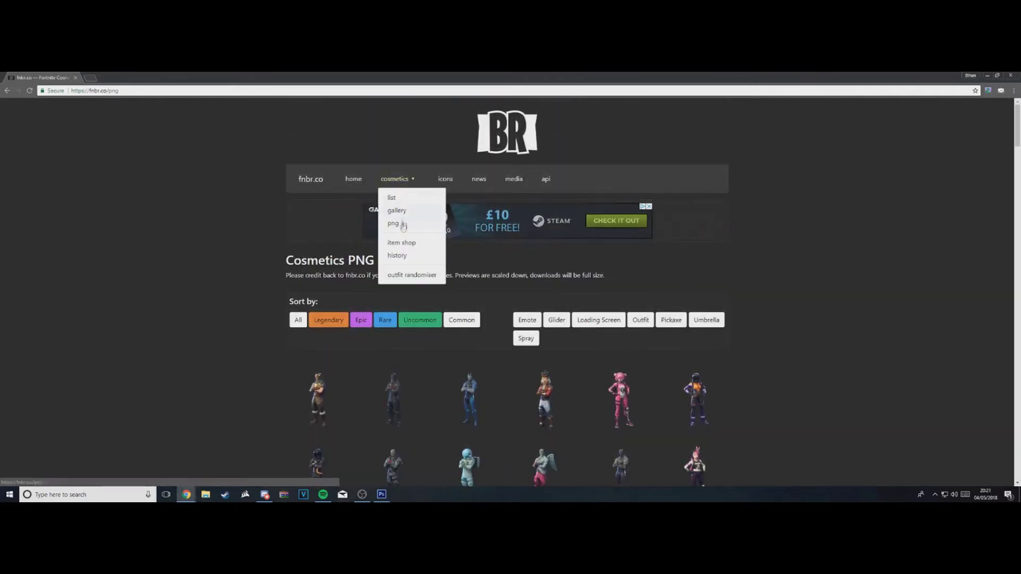
left_click(230, 261)
scroll(234, 257, "down", 3)
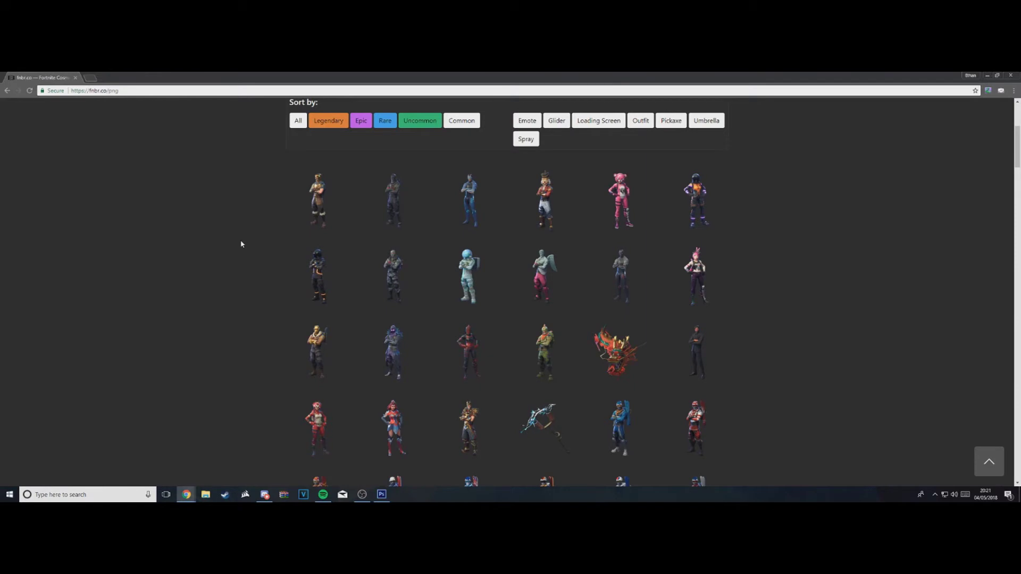
scroll(355, 276, "down", 10)
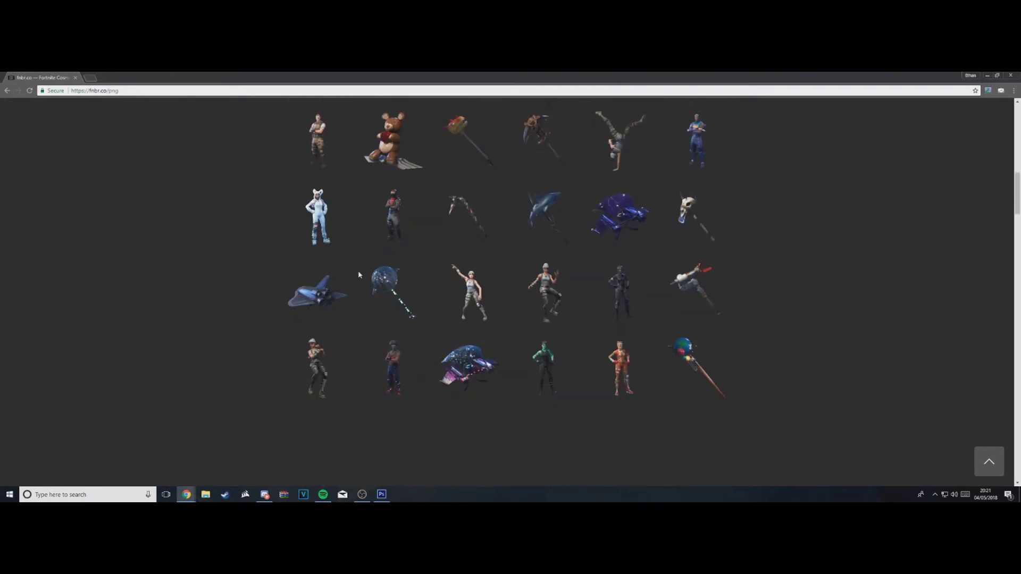
scroll(358, 275, "down", 10)
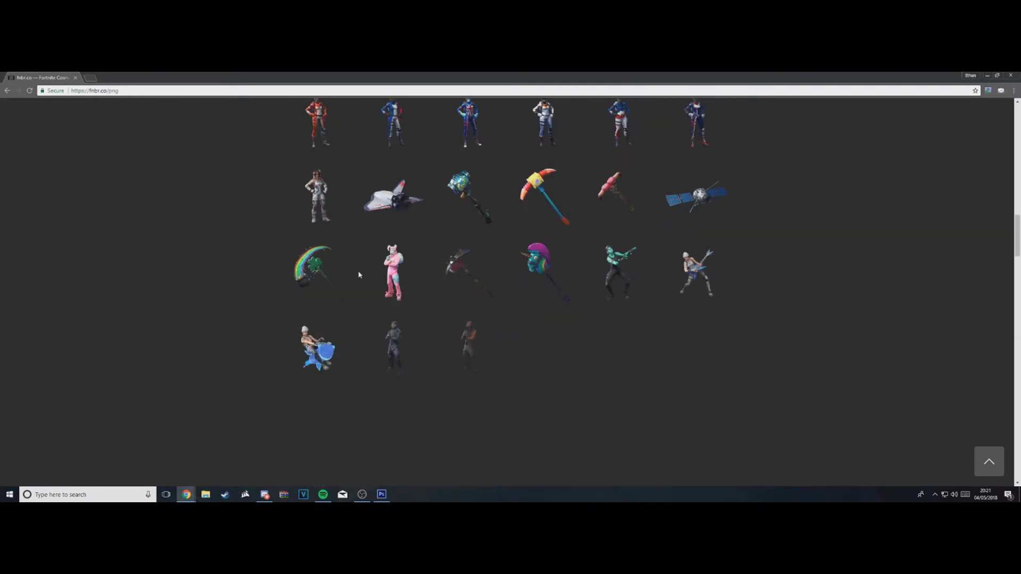
scroll(360, 274, "up", 20)
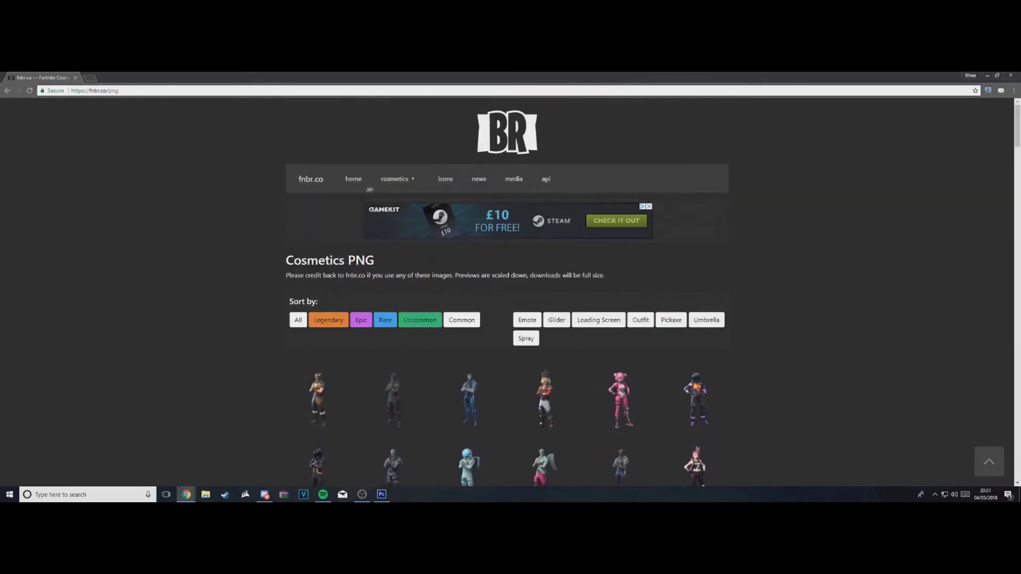
Visit the Cosmetics Gallery, scroll its outfit cards, then return to the Cosmetics PNG page.
left_click(401, 181)
left_click(396, 210)
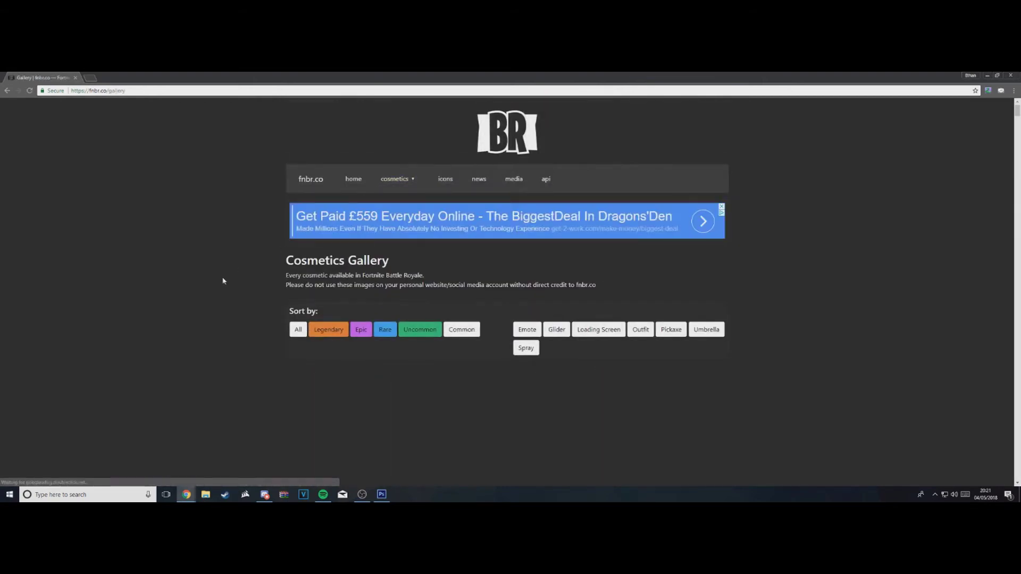
scroll(228, 278, "down", 5)
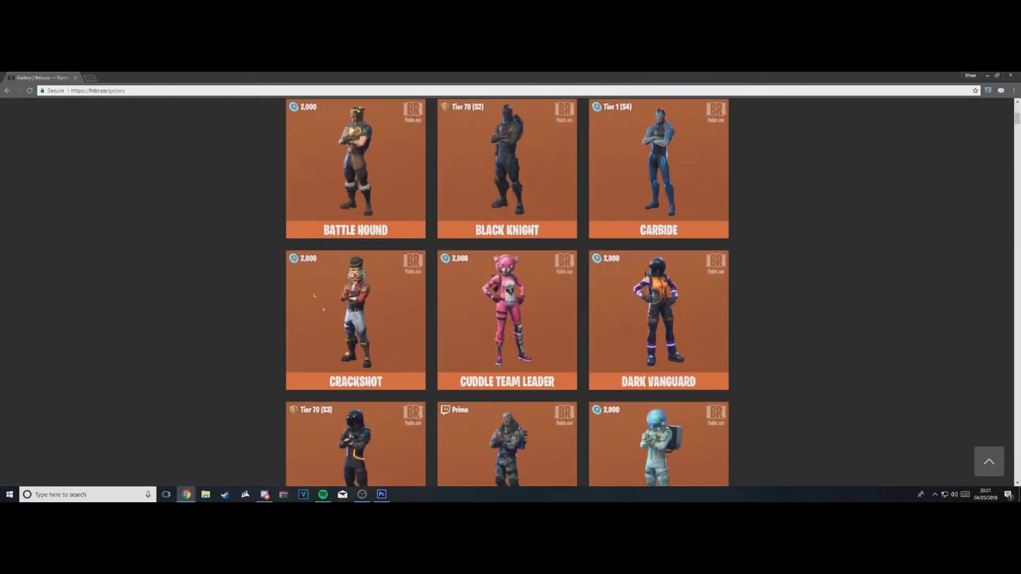
scroll(314, 296, "up", 5)
left_click(415, 179)
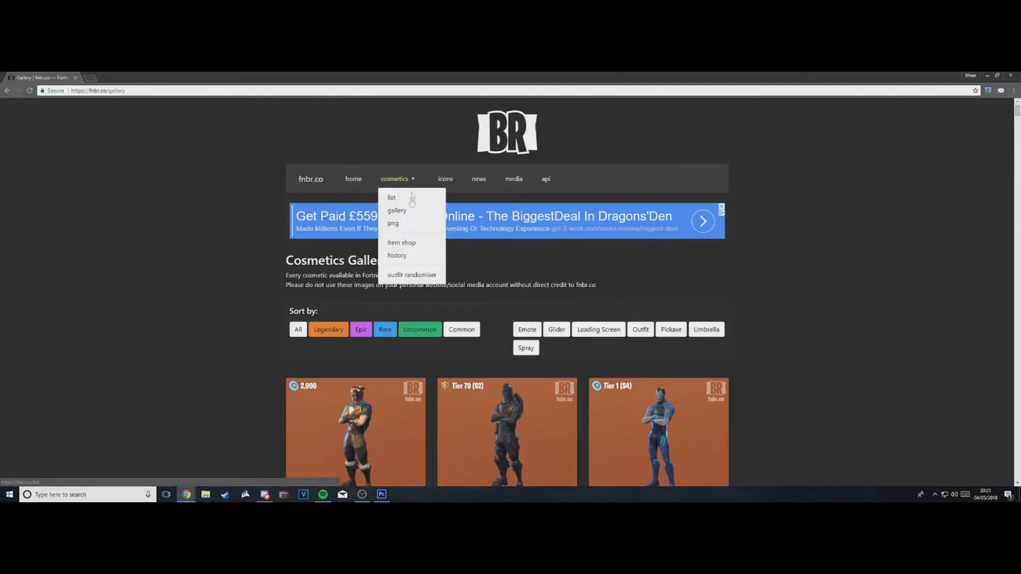
left_click(400, 225)
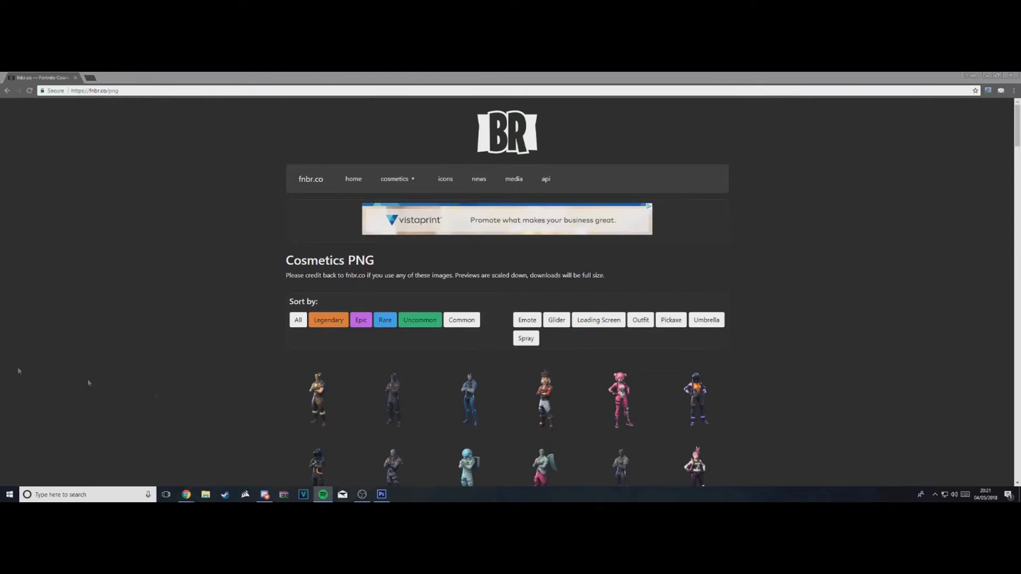
Scroll down and back up through the Cosmetics PNG grid of Fortnite skins, looking for Omega.
scroll(713, 419, "down", 3)
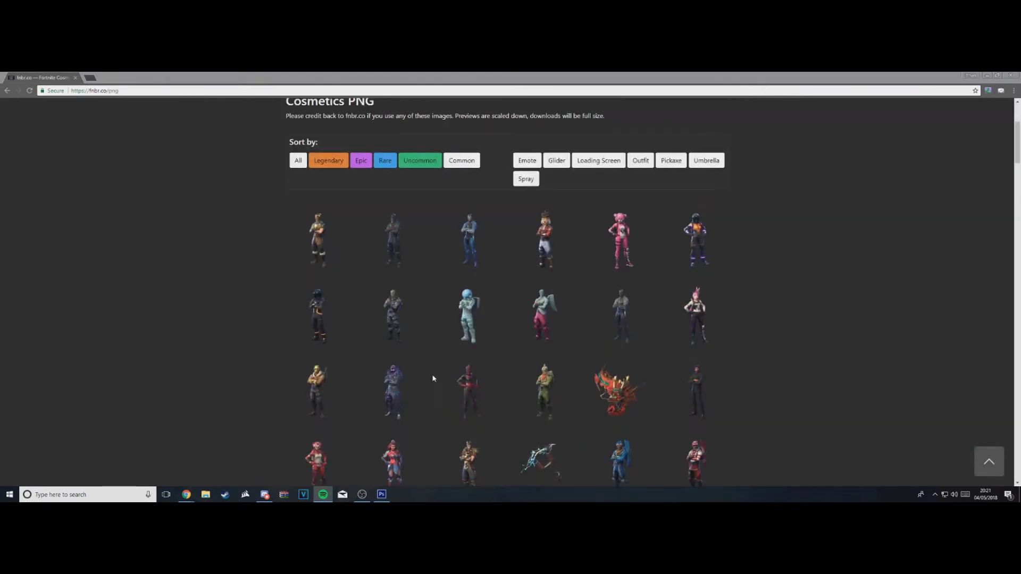
scroll(626, 384, "down", 3)
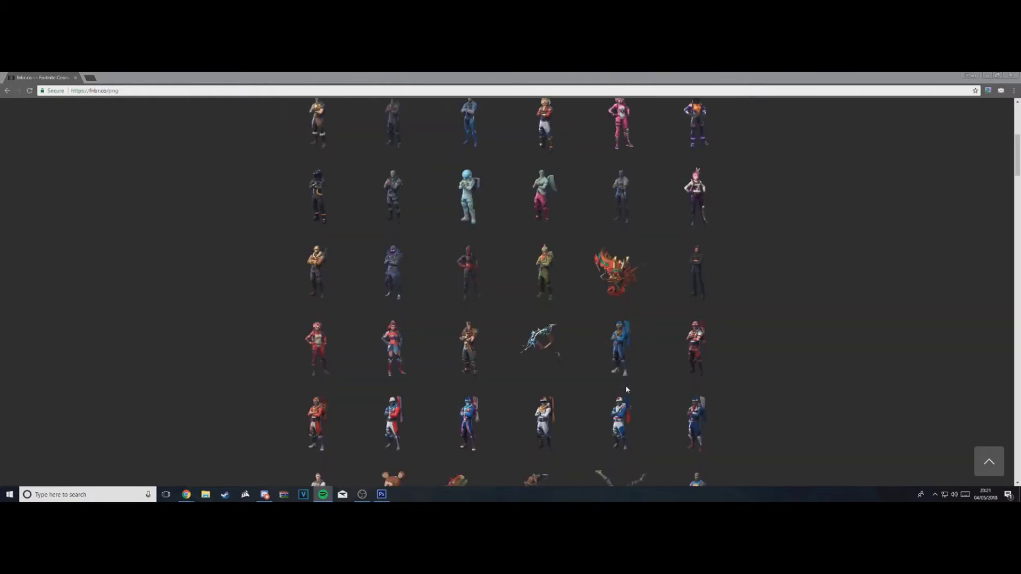
scroll(448, 363, "down", 2)
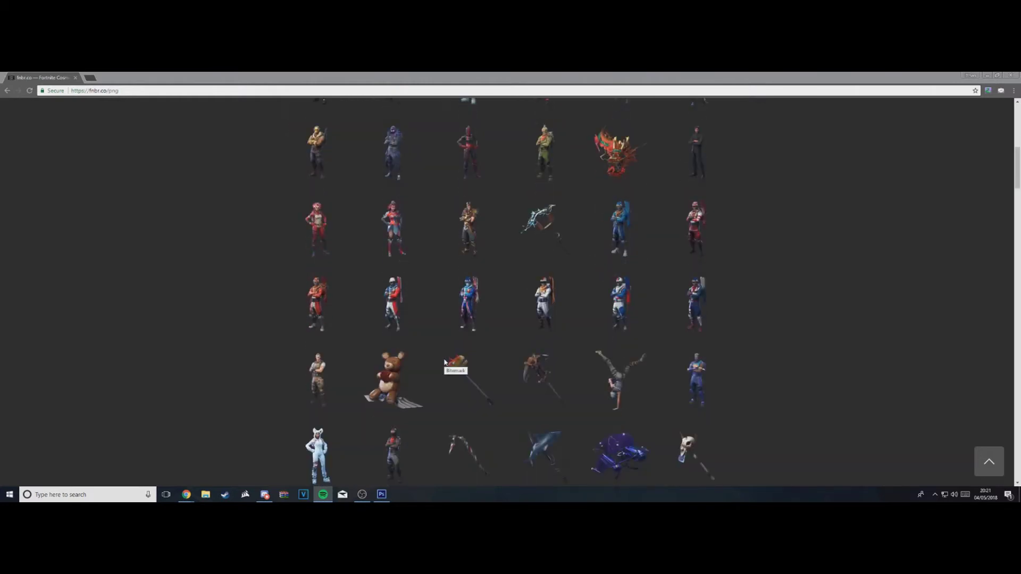
scroll(448, 363, "down", 2)
scroll(445, 363, "down", 2)
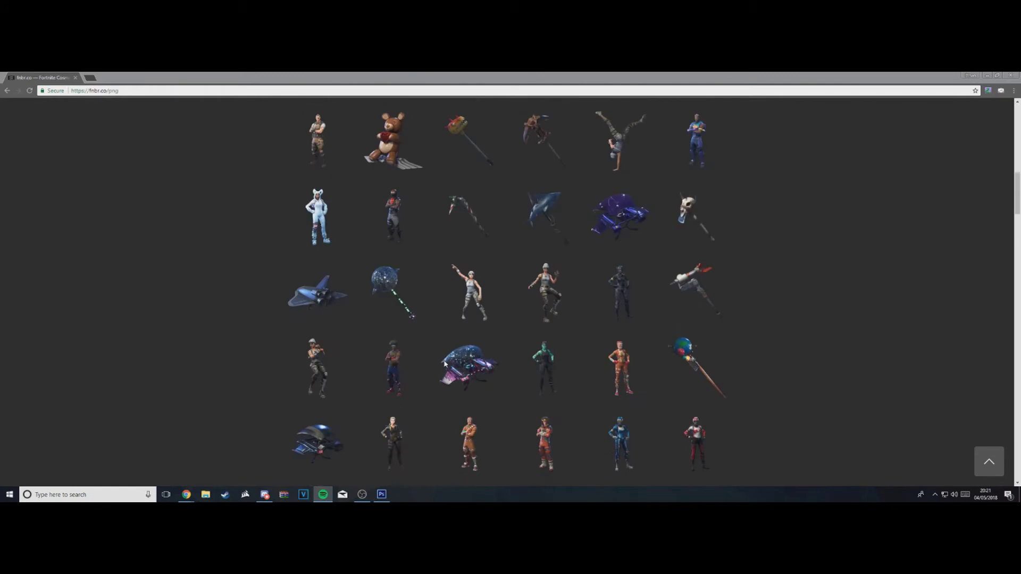
scroll(445, 363, "up", 6)
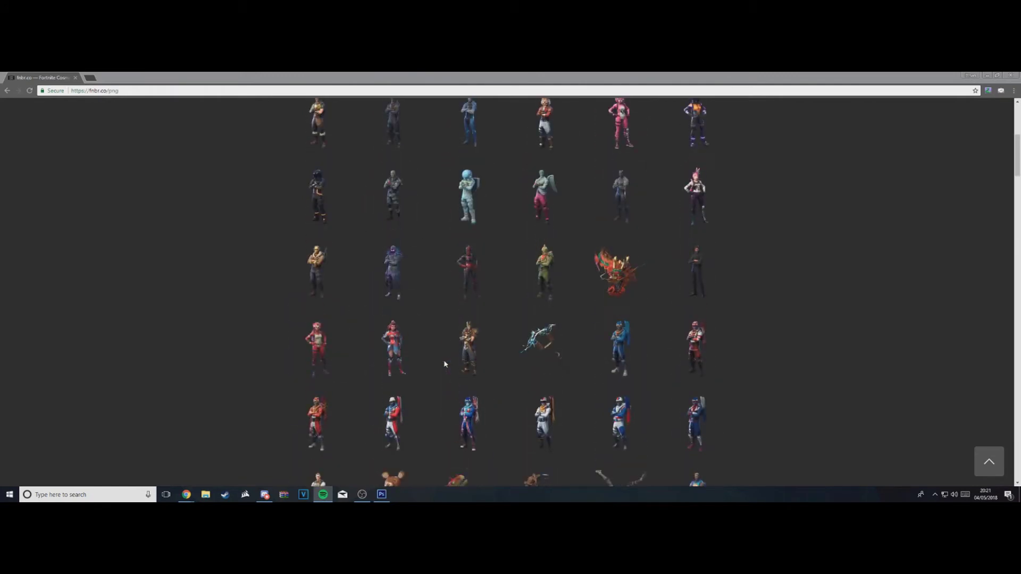
scroll(445, 364, "up", 2)
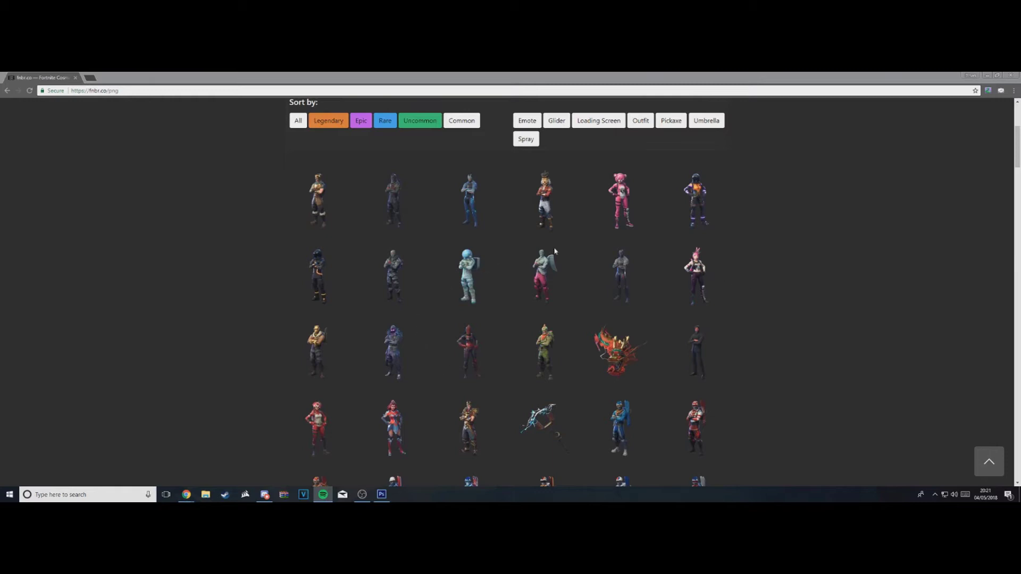
Check the Omega skin's name in the grid, then browse further and return to the top.
left_click(470, 200)
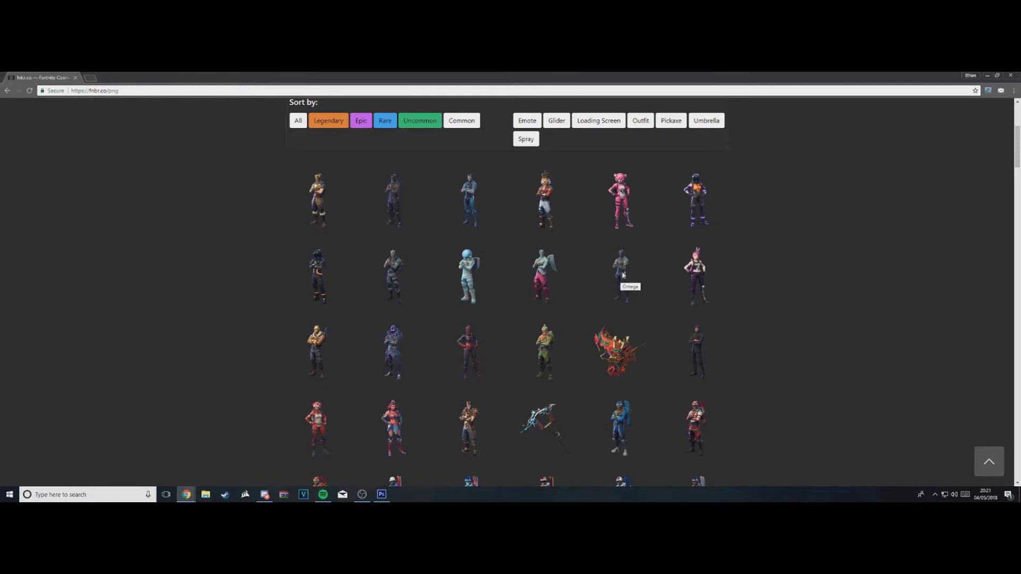
scroll(623, 274, "down", 2)
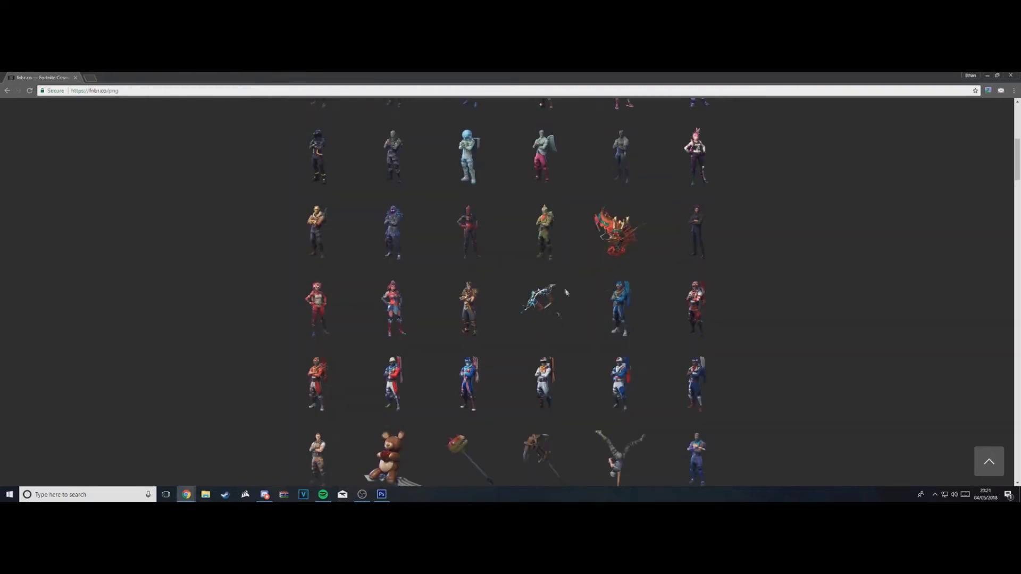
scroll(441, 352, "down", 5)
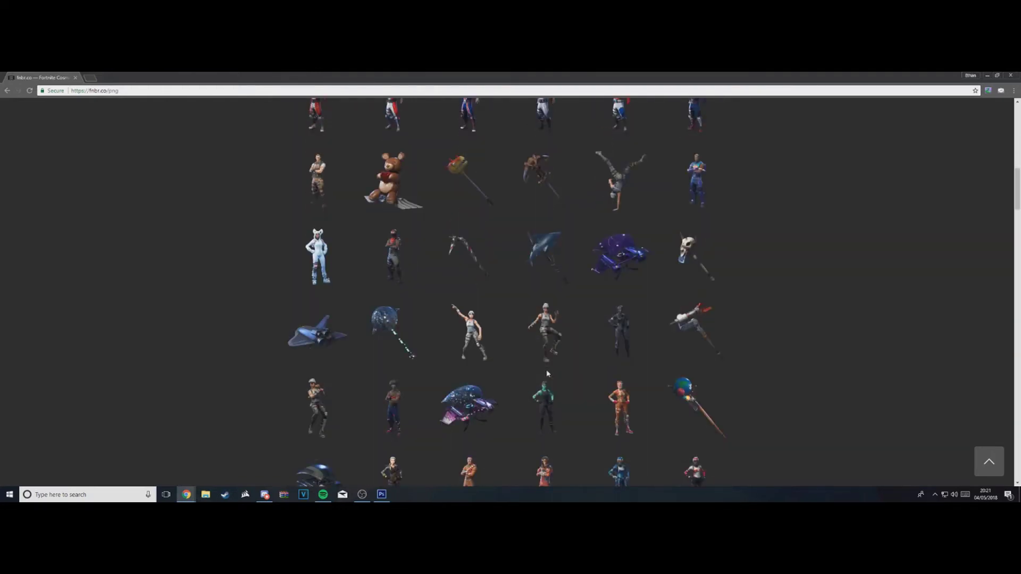
scroll(547, 371, "down", 5)
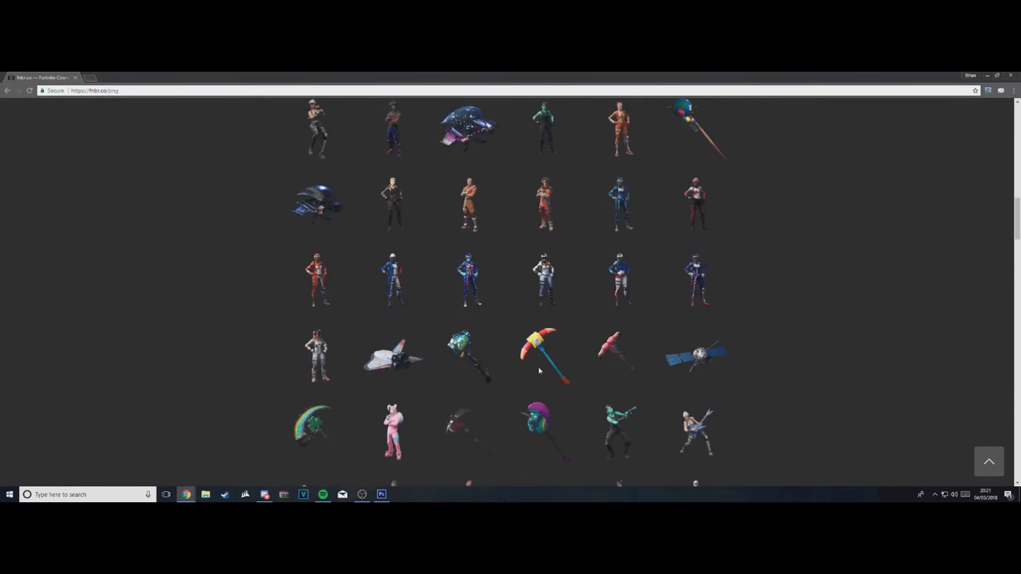
scroll(538, 366, "up", 12)
scroll(525, 356, "up", 4)
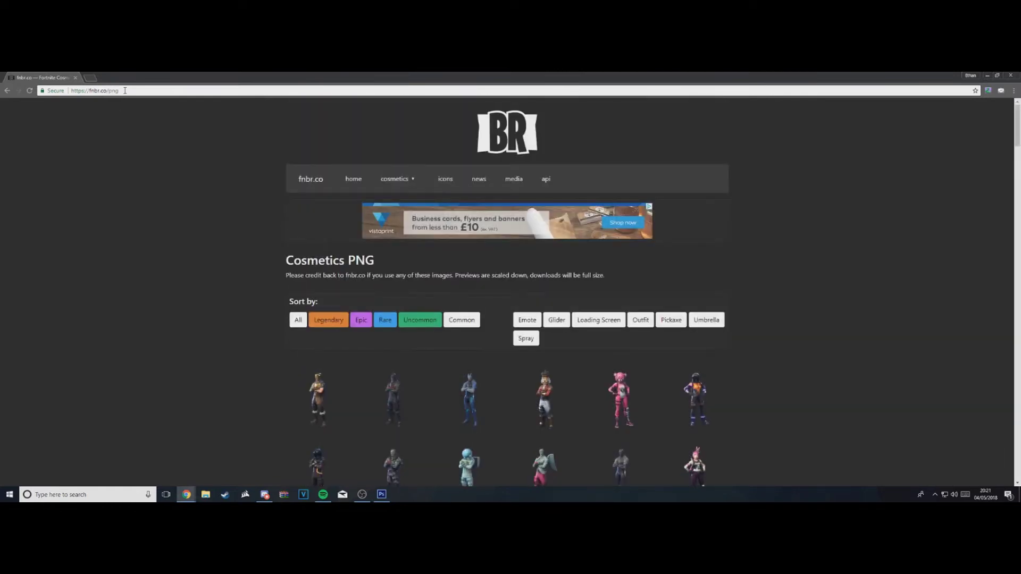
Google 'season 4 tier 100 skin' and switch to image results.
left_click(125, 91)
type("season")
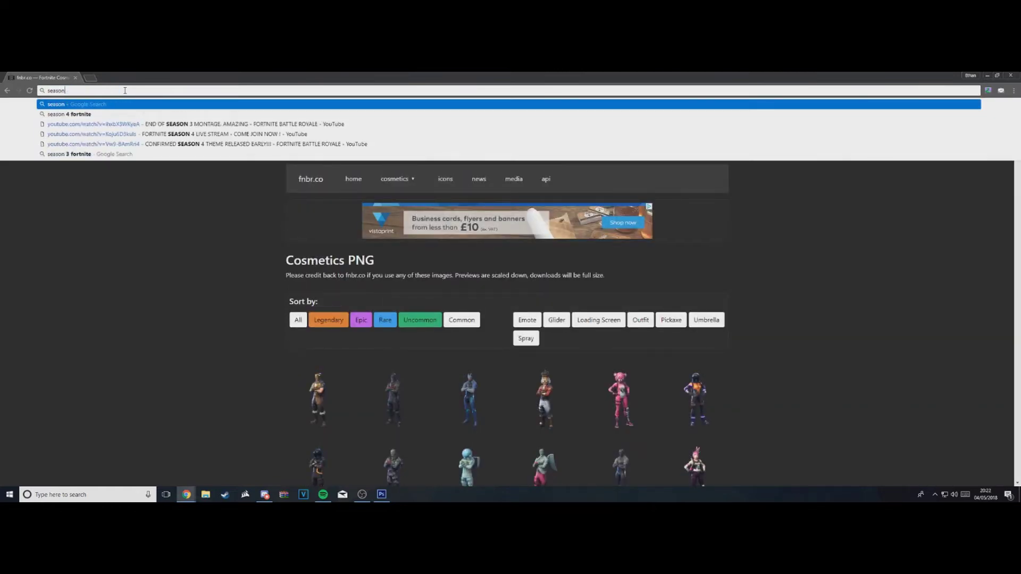
type(" 4 tier 100")
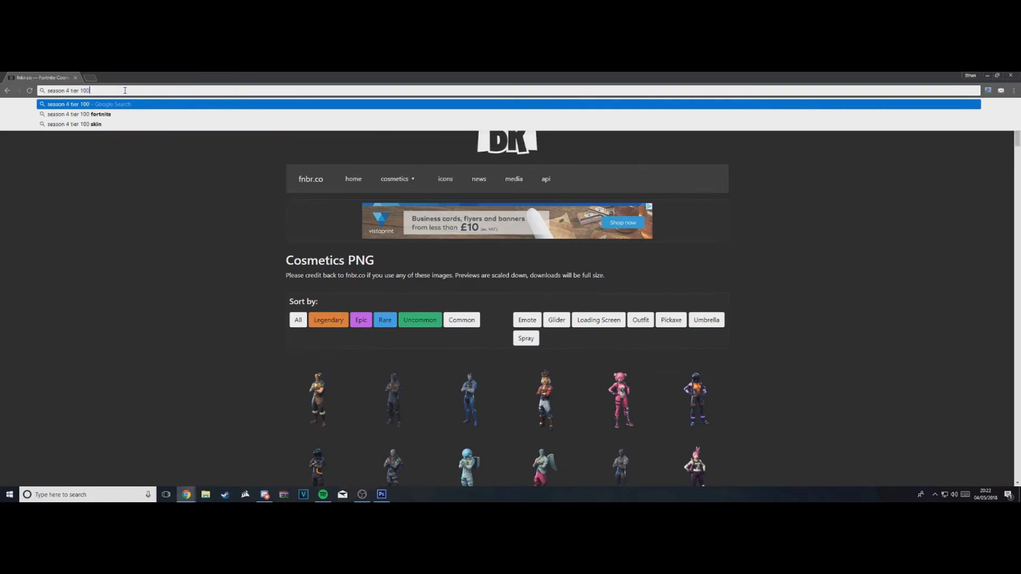
key("Down")
key("Down")
key("Return")
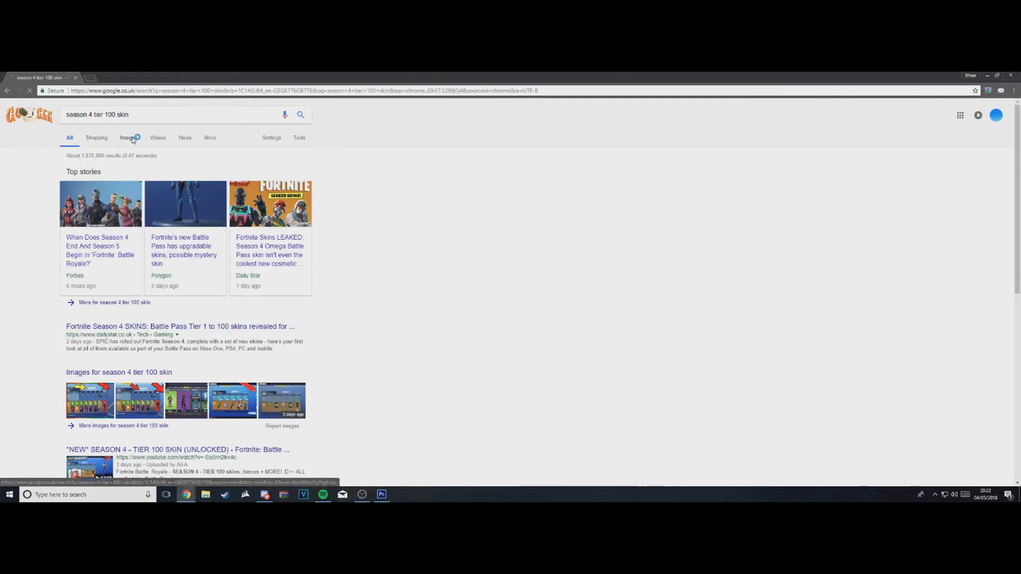
left_click(133, 139)
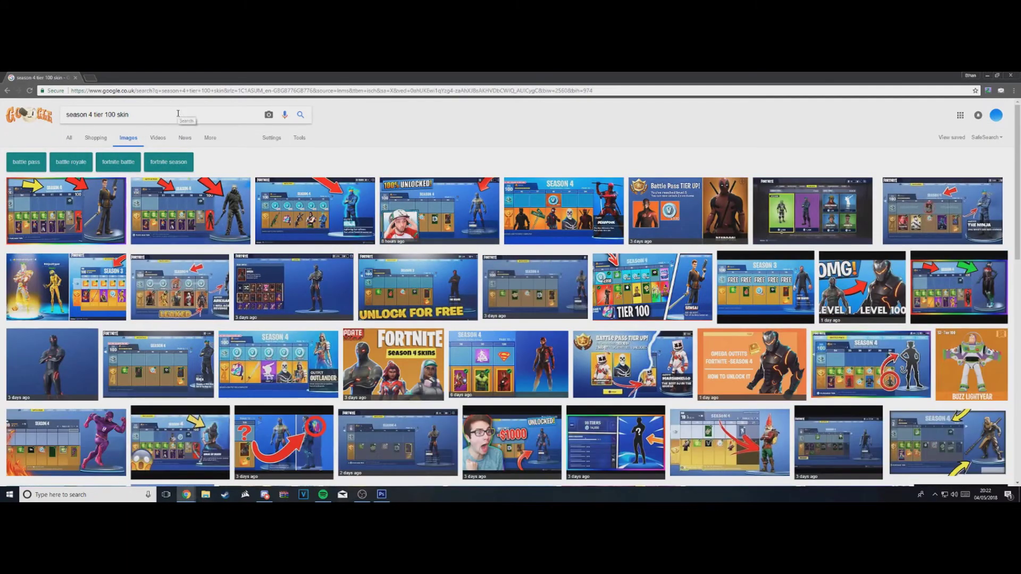
Change the image search to 'omega skin season 4'.
left_click_drag(181, 115, 24, 118)
type("omega ")
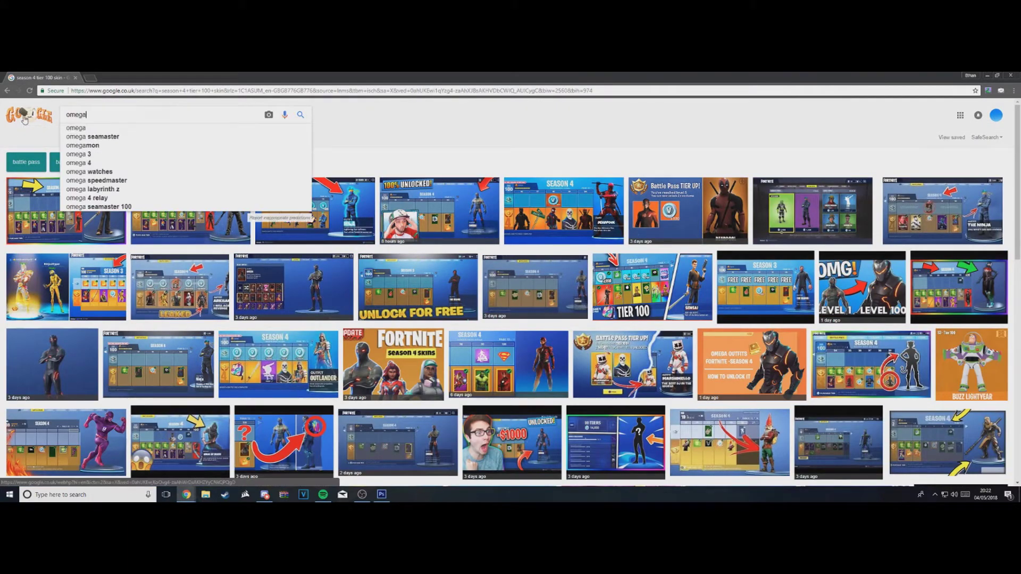
type("skin seaso")
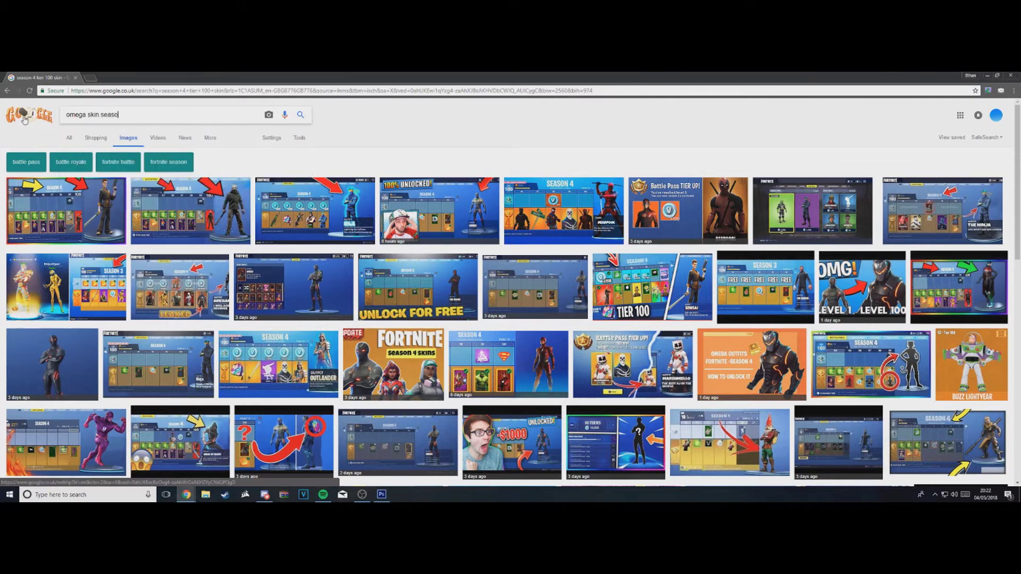
type("n 4")
key("Return")
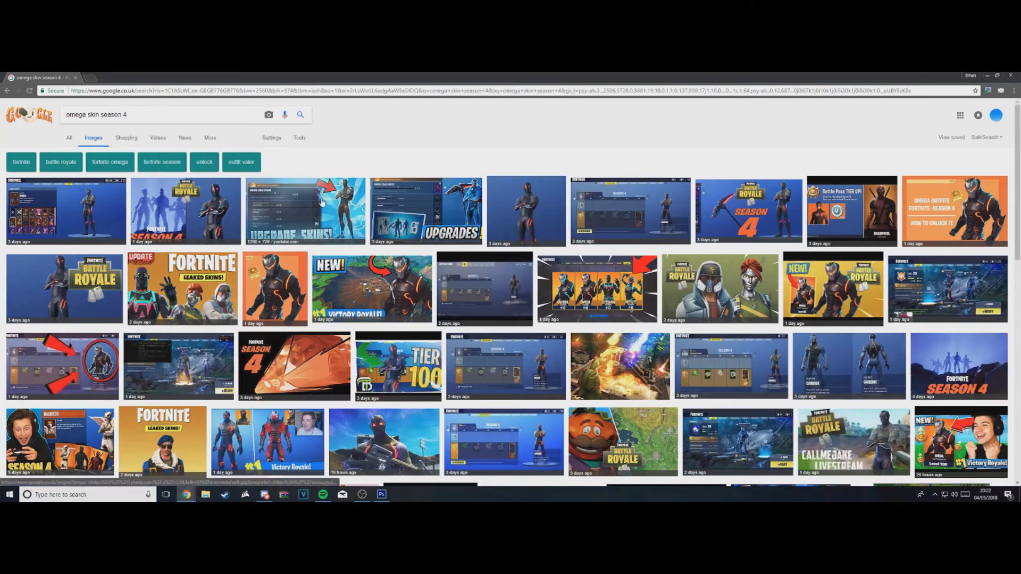
Enlarge the orange Omega skin result and save it to disk as omega-full.png.
left_click(265, 279)
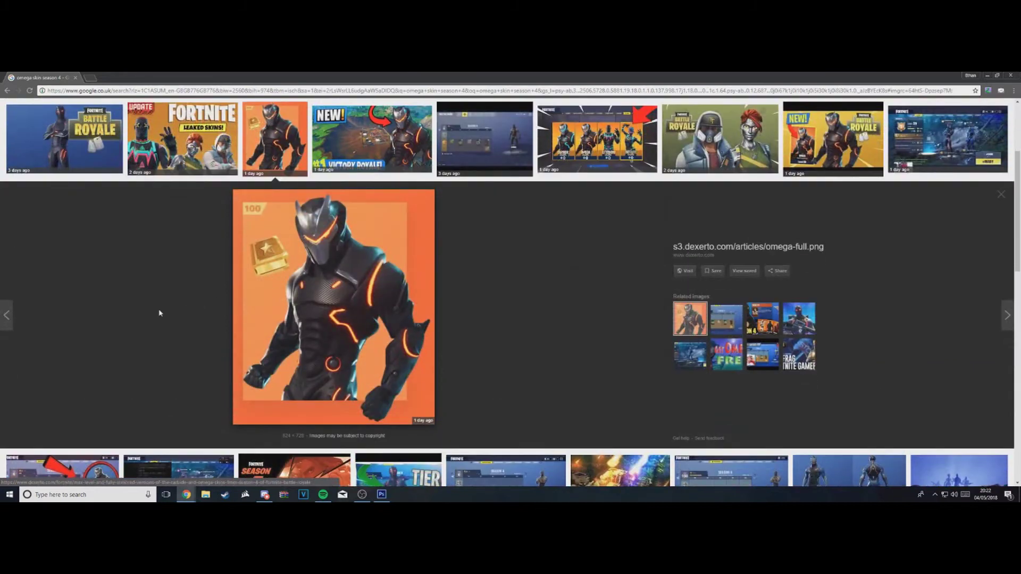
right_click(286, 329)
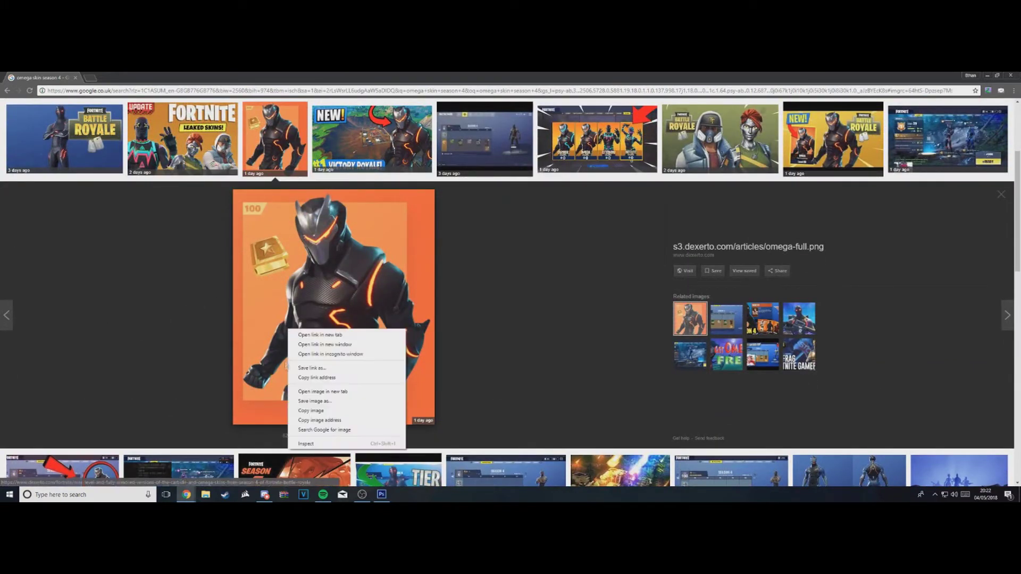
left_click(313, 401)
left_click(451, 274)
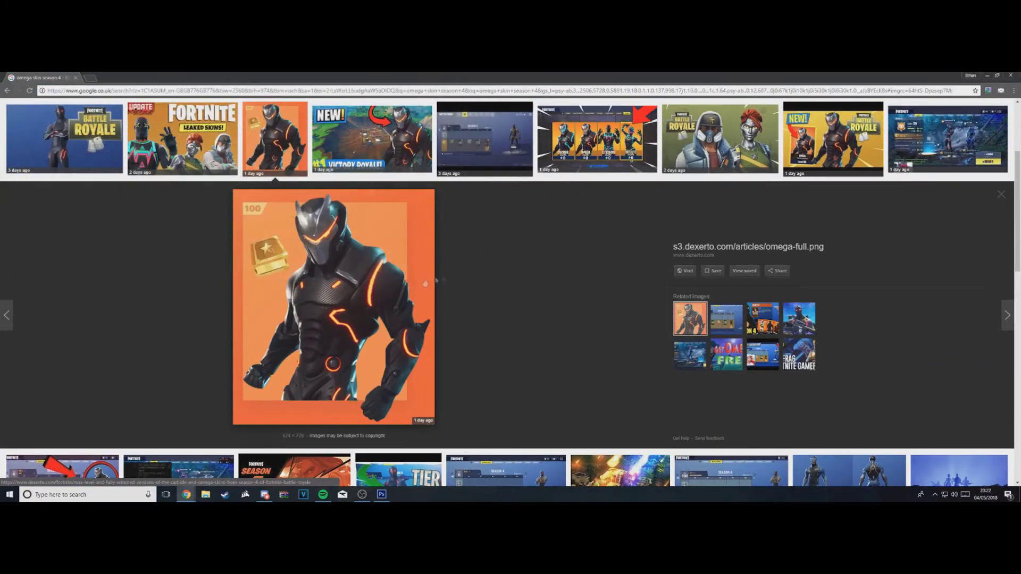